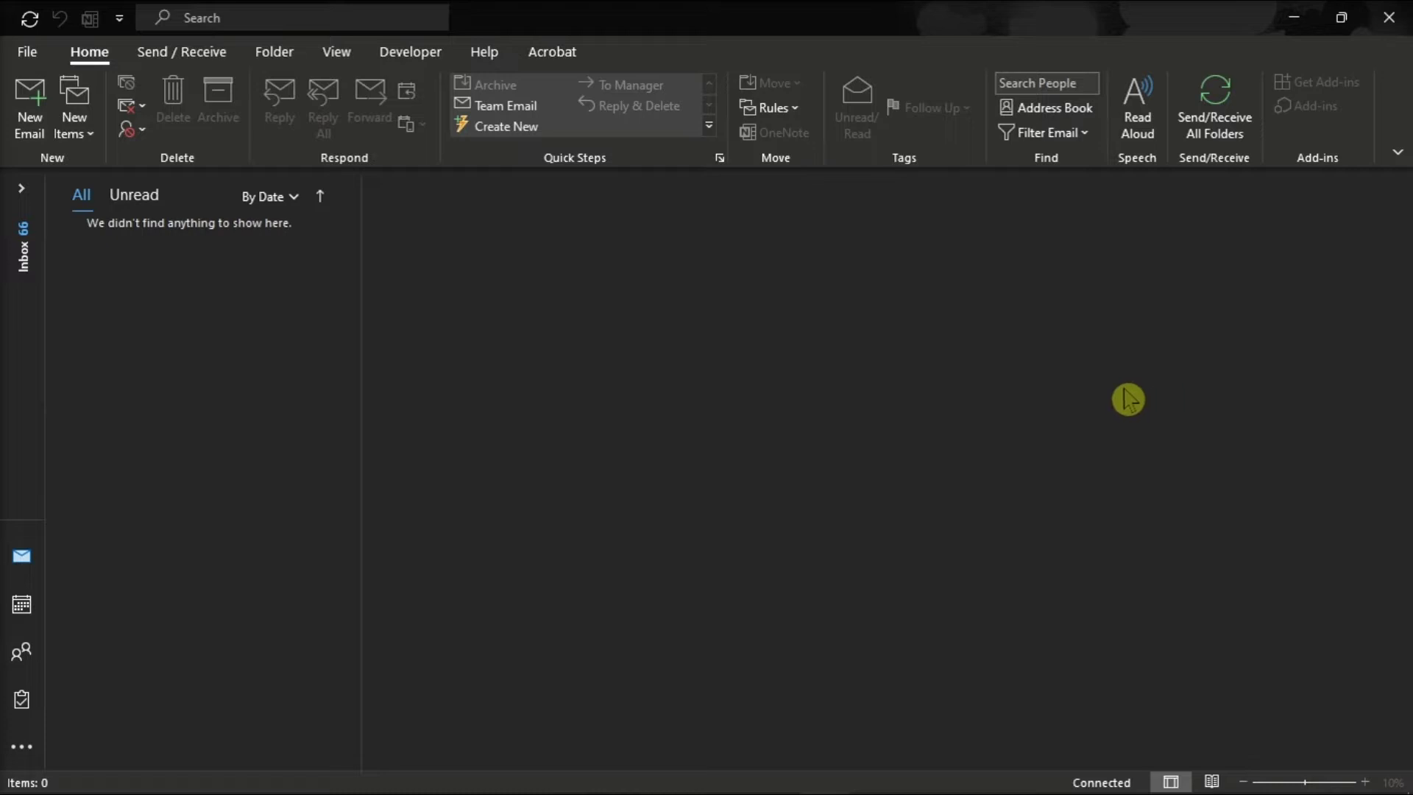
Switch through the browser and file browser, then close the open windows
click(876, 774)
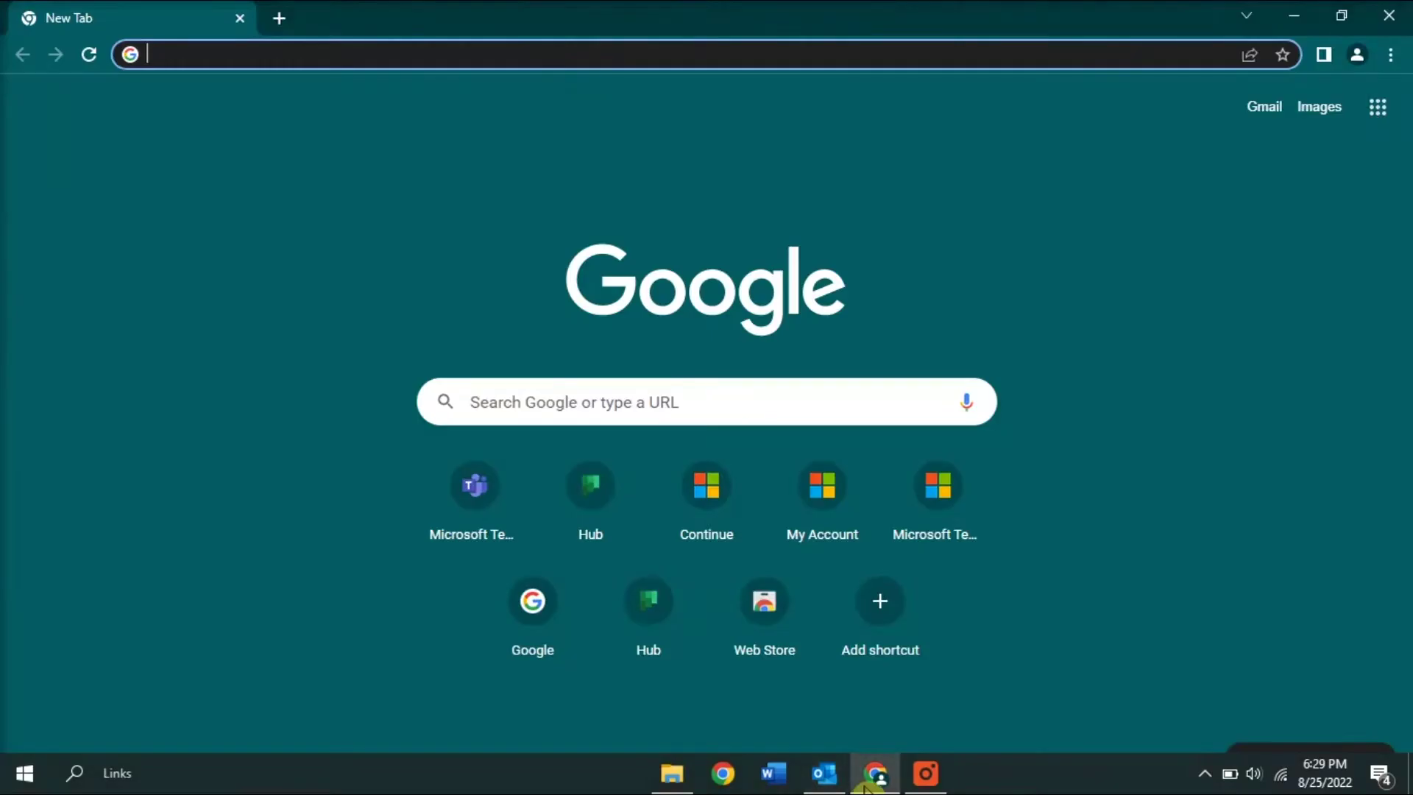
click(1388, 15)
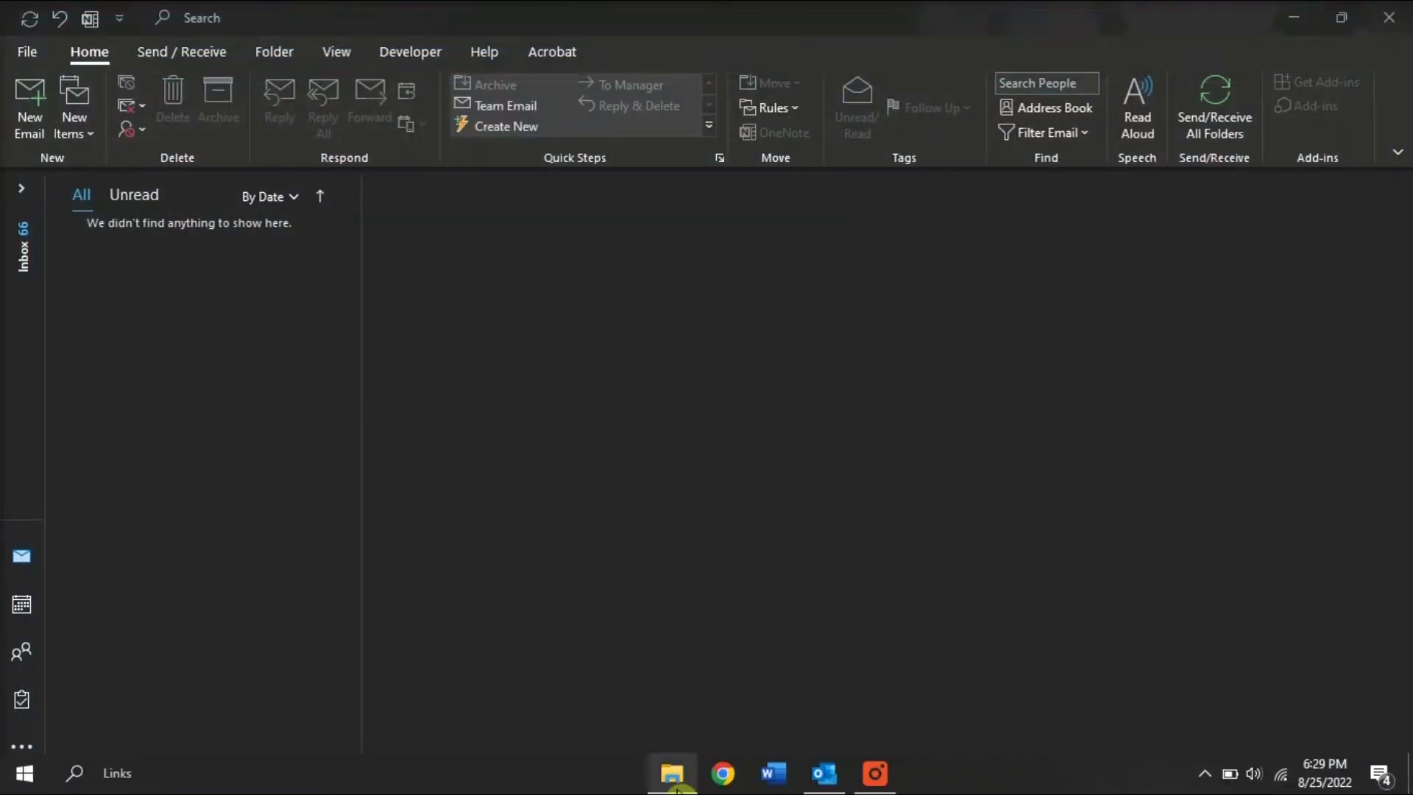
click(671, 773)
click(999, 86)
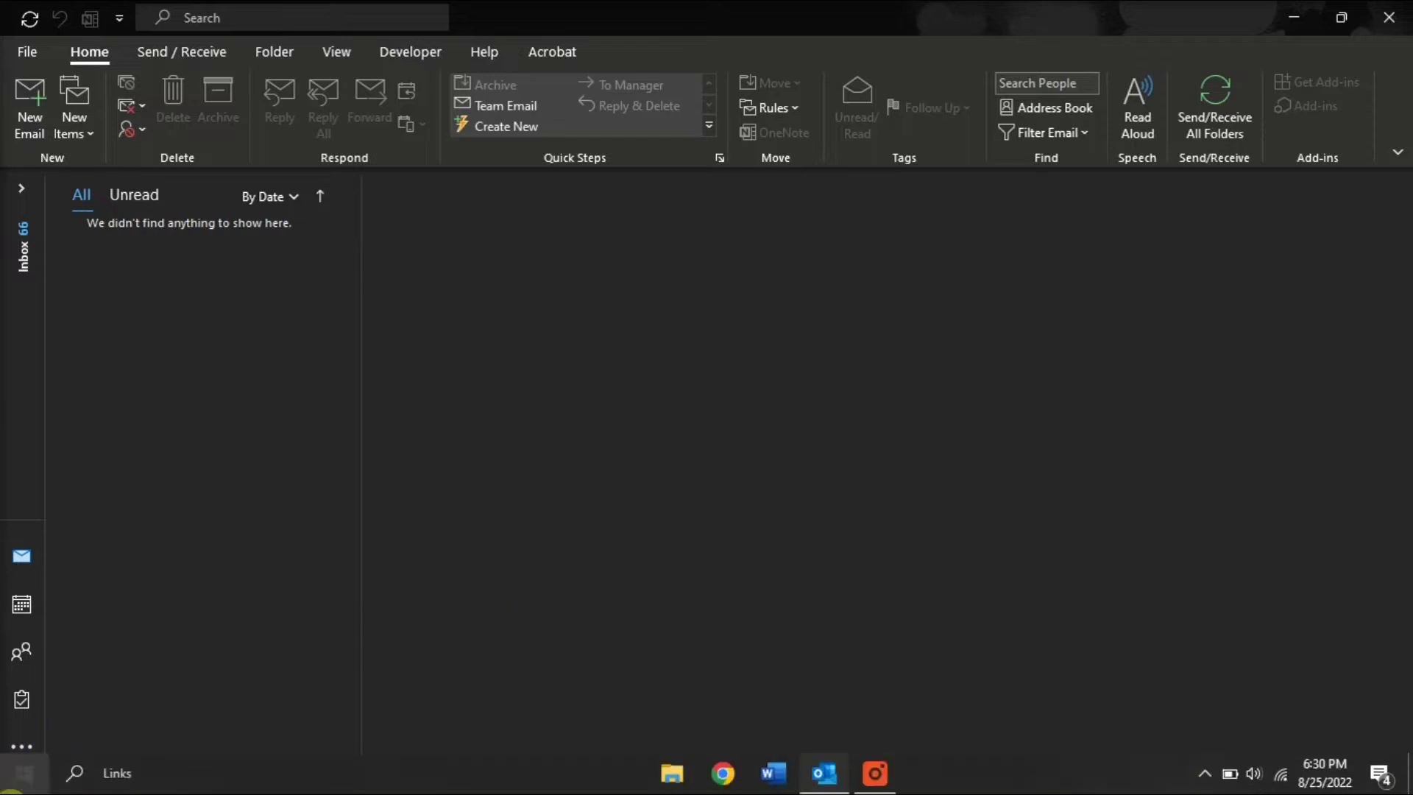
Turn Outlook notifications off and on in Windows settings, then view Focus assist
click(24, 774)
text(NOTIFICA)
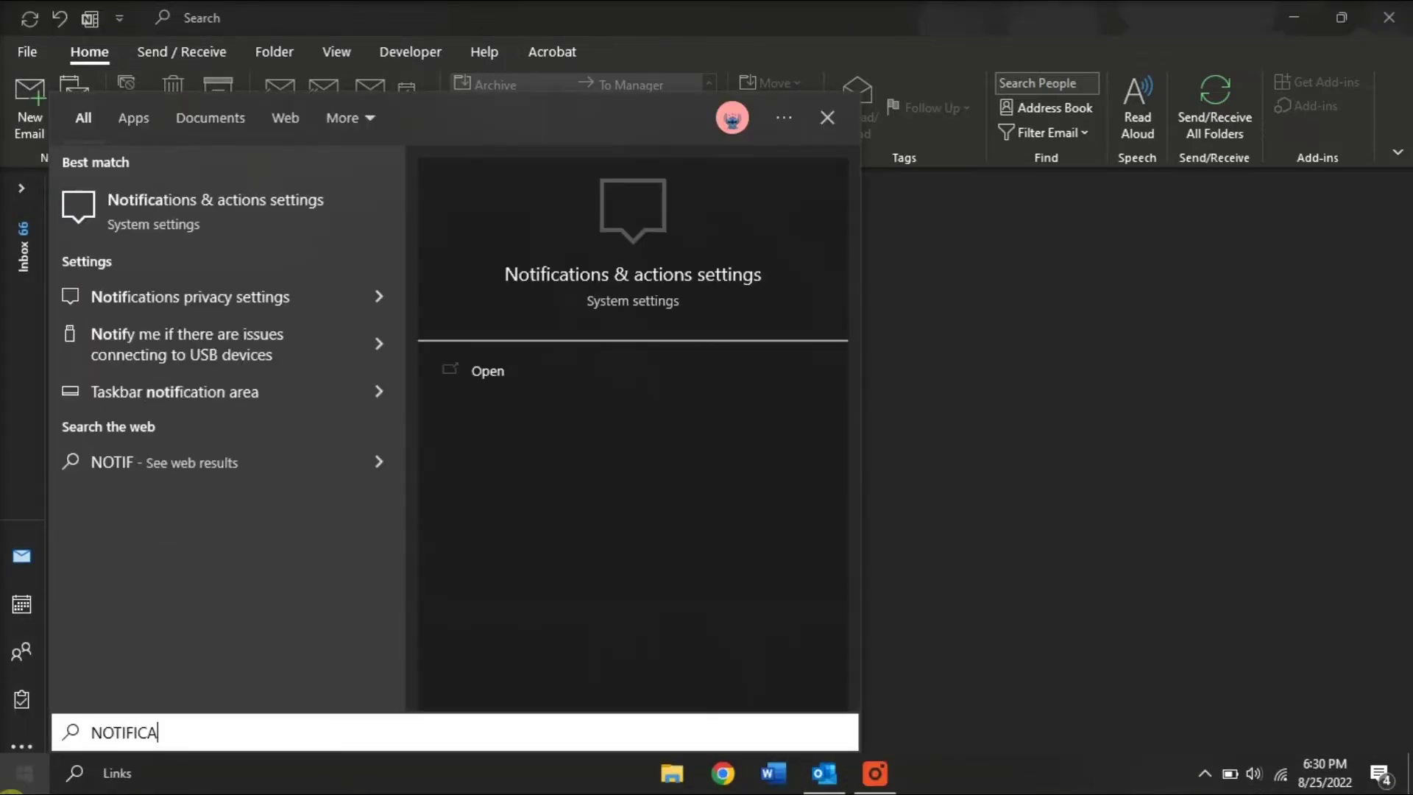
text(TIONS AND ACTIONS)
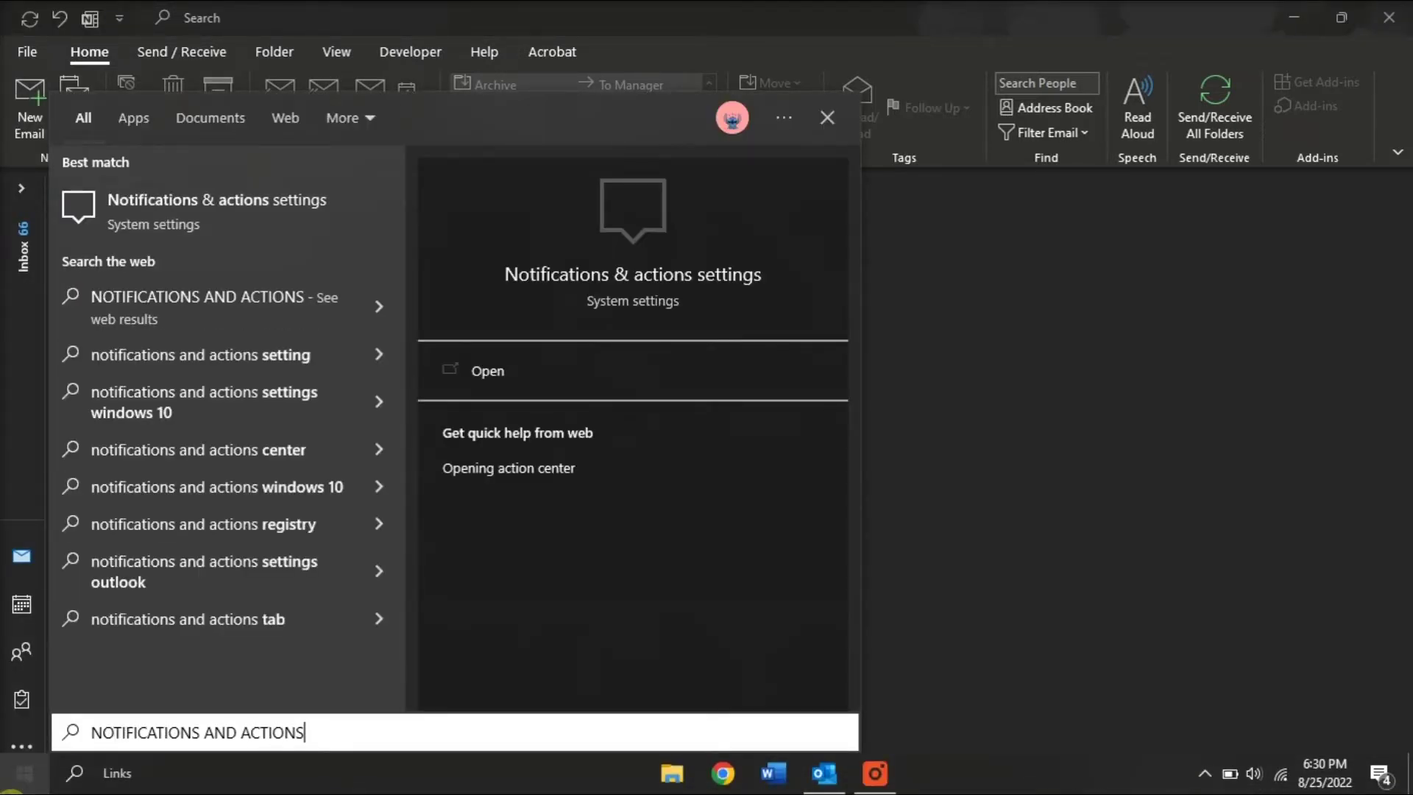
click(216, 204)
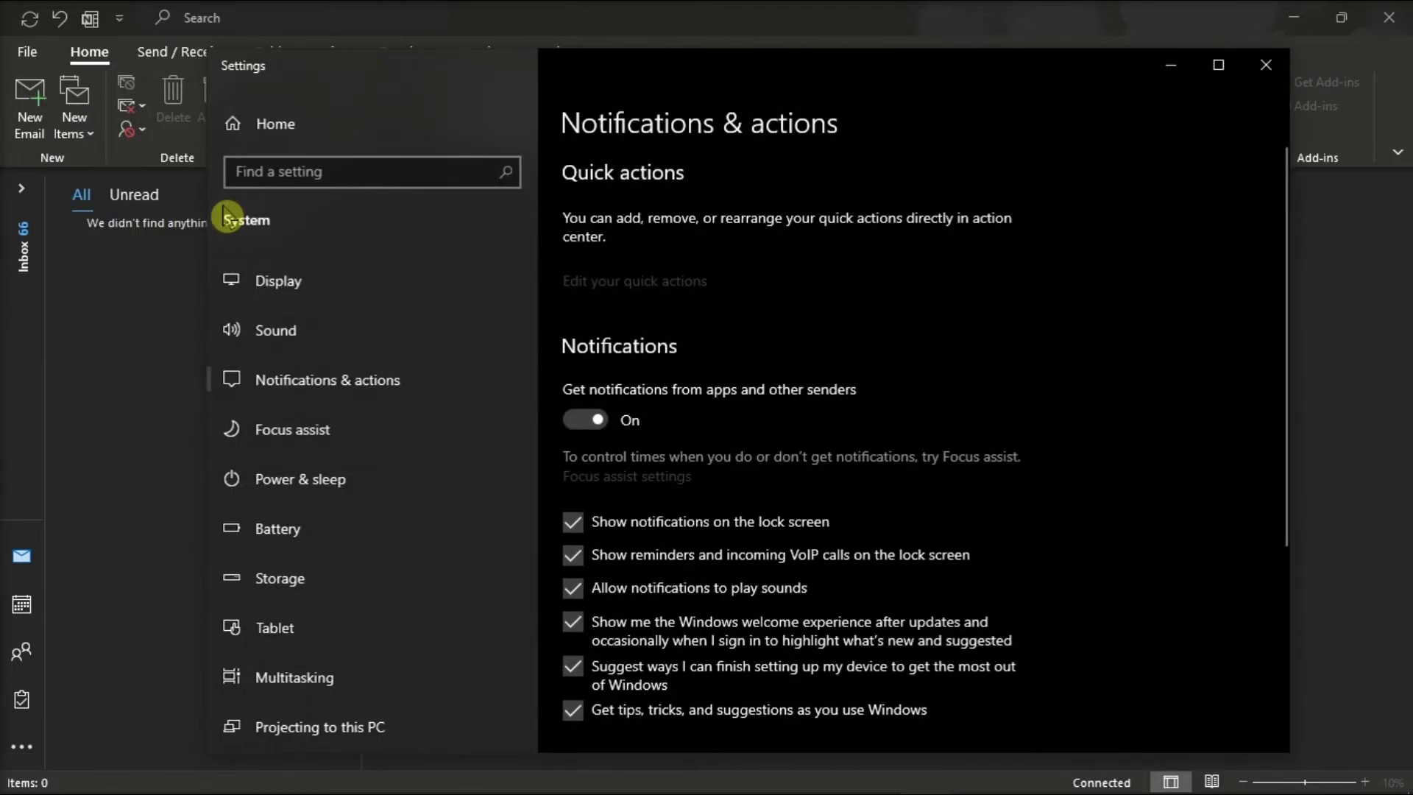
scroll(839, 464, down, 10)
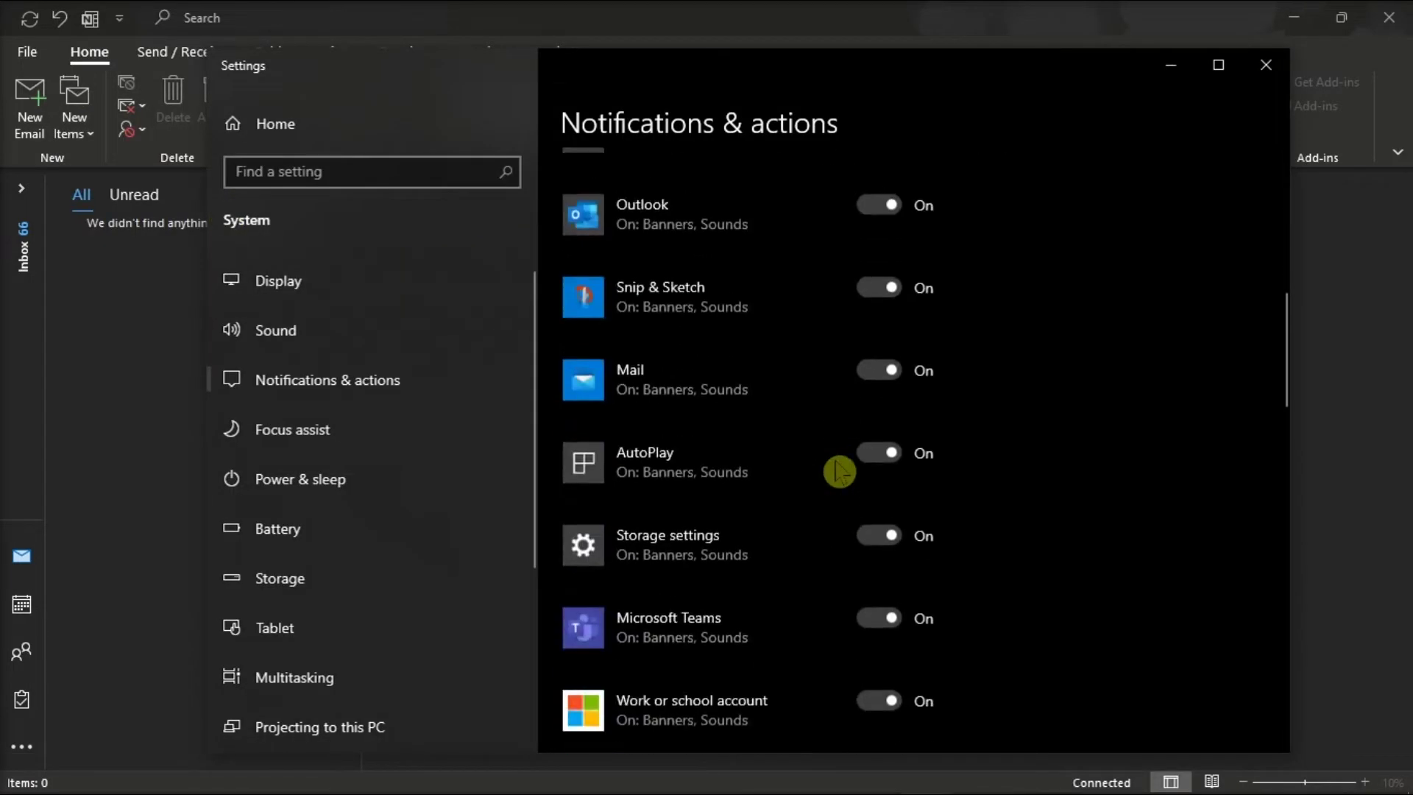
scroll(840, 473, up, 1)
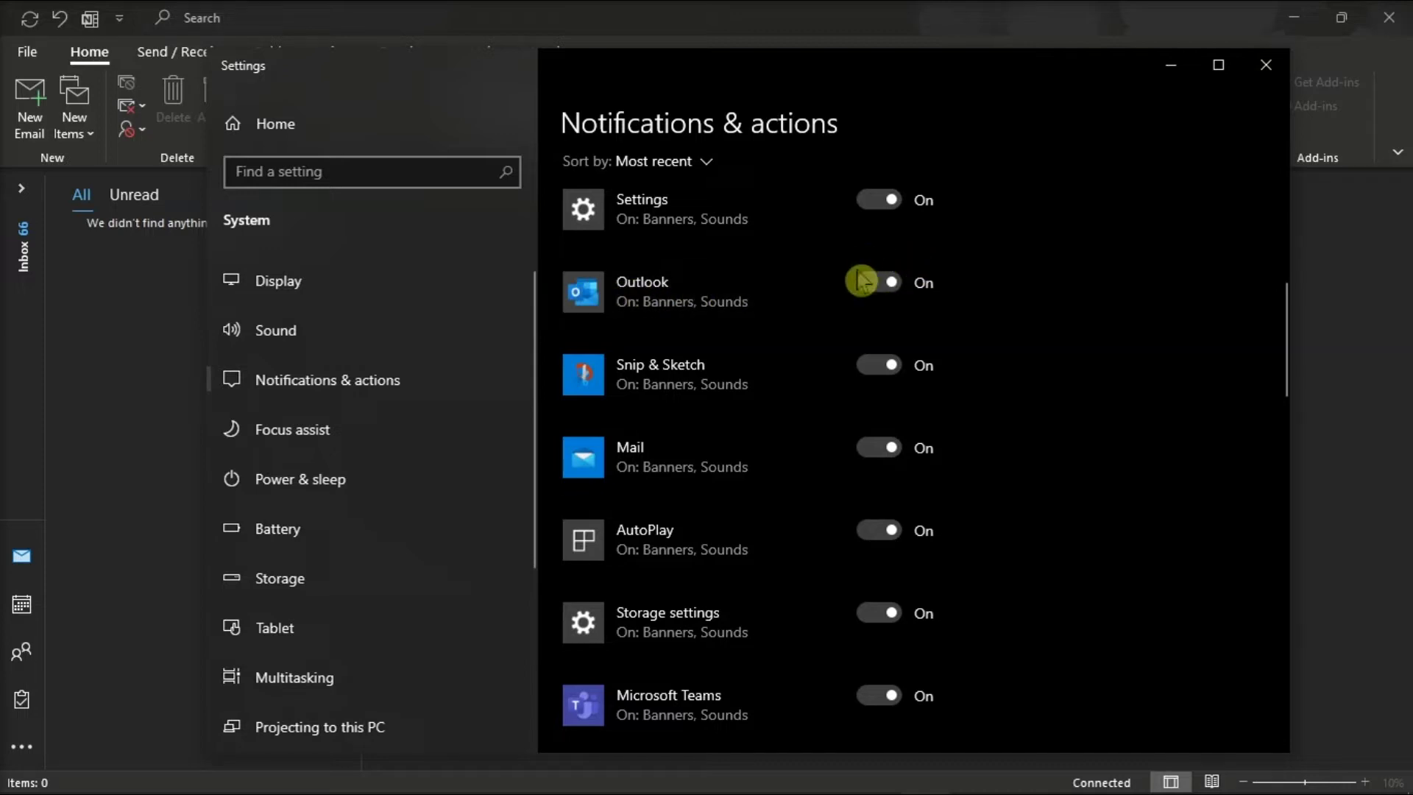
click(893, 286)
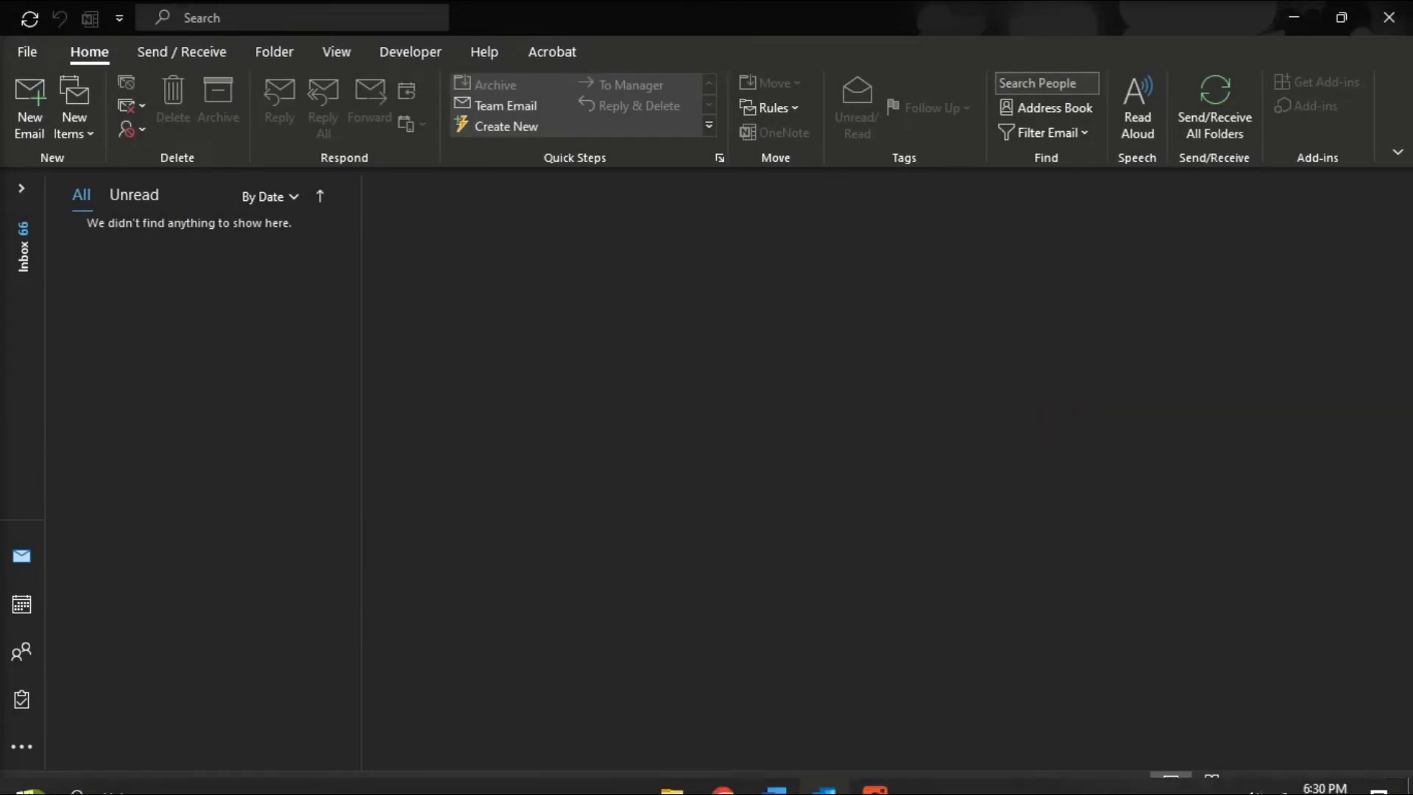
click(75, 774)
text(FOCUS ASSIST)
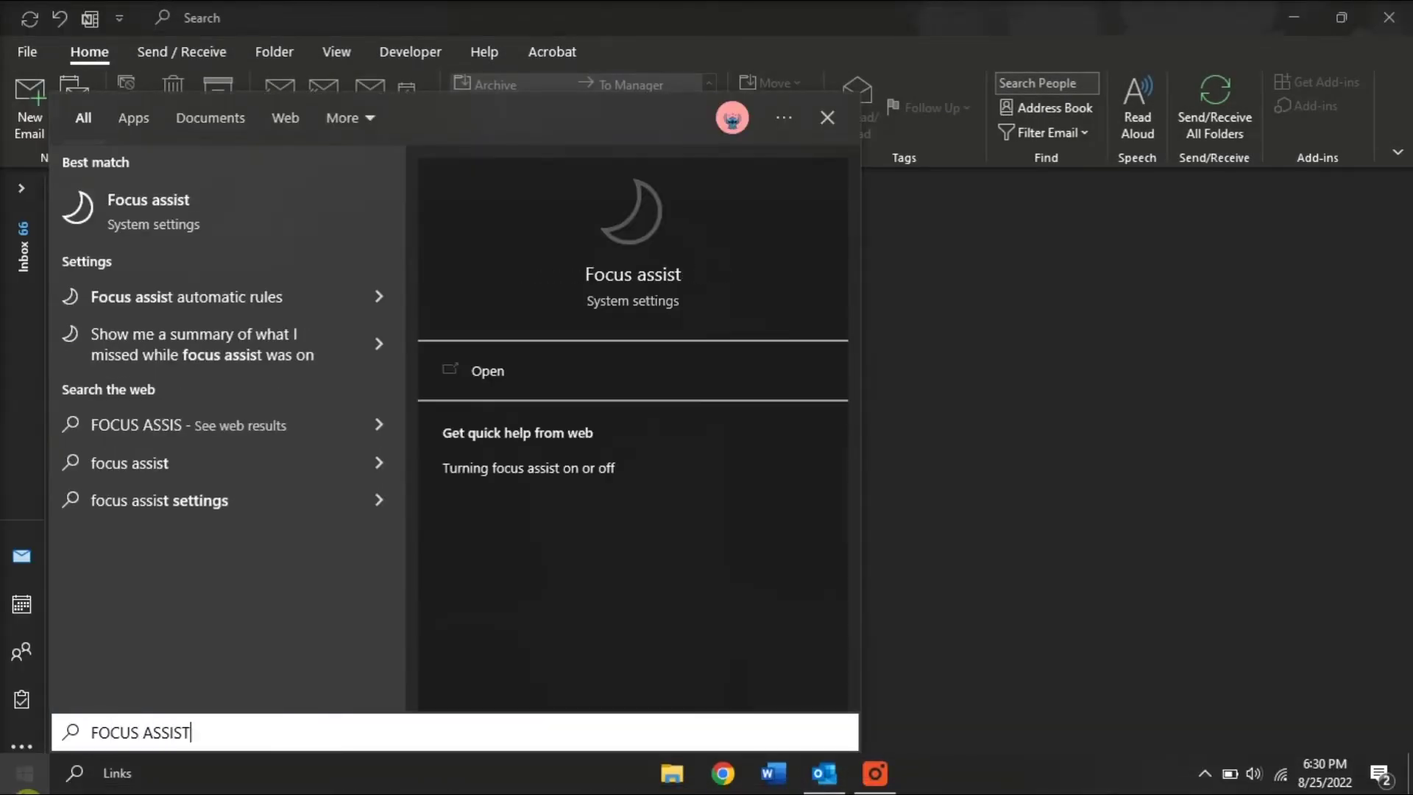
click(148, 210)
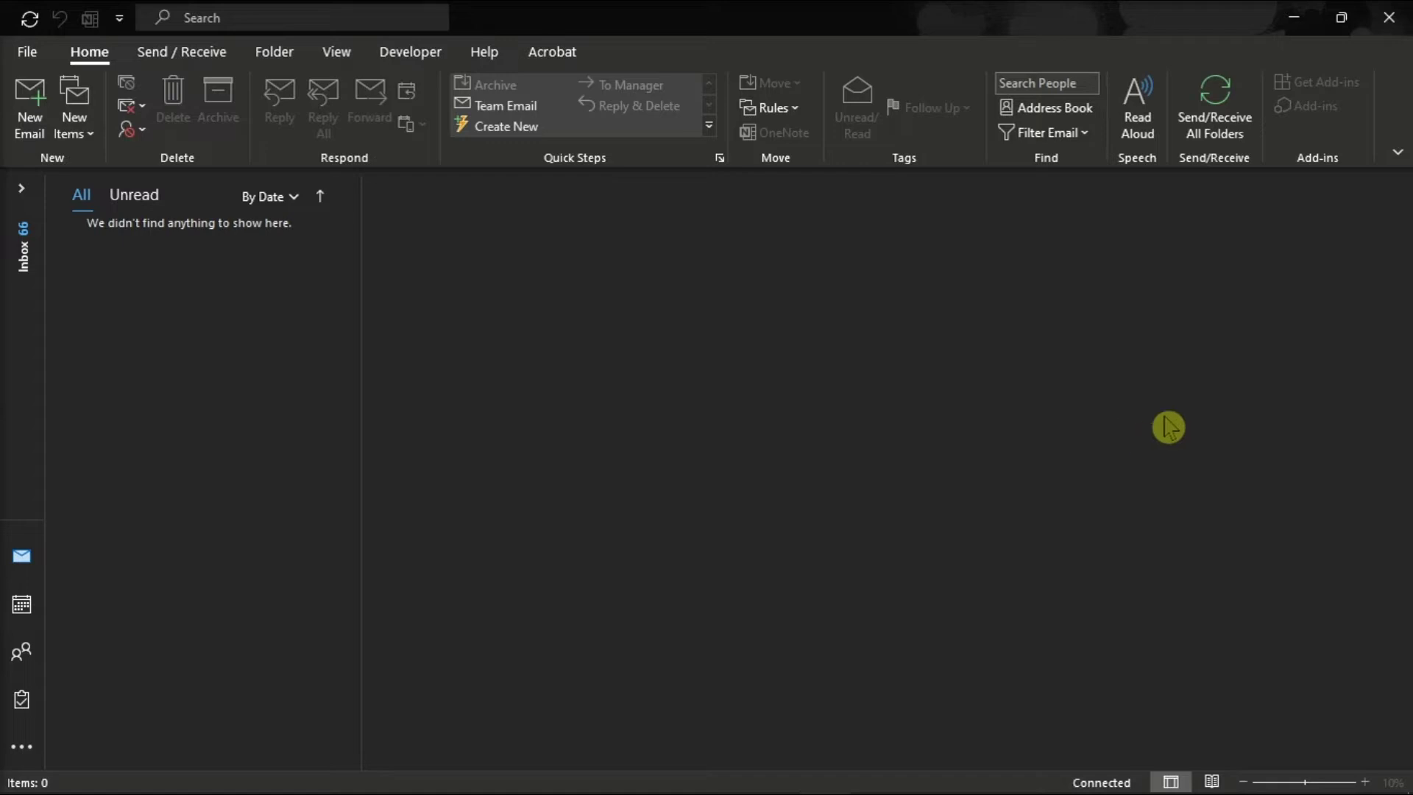
Enable Play a sound for message arrival in Outlook Mail options and save
click(29, 52)
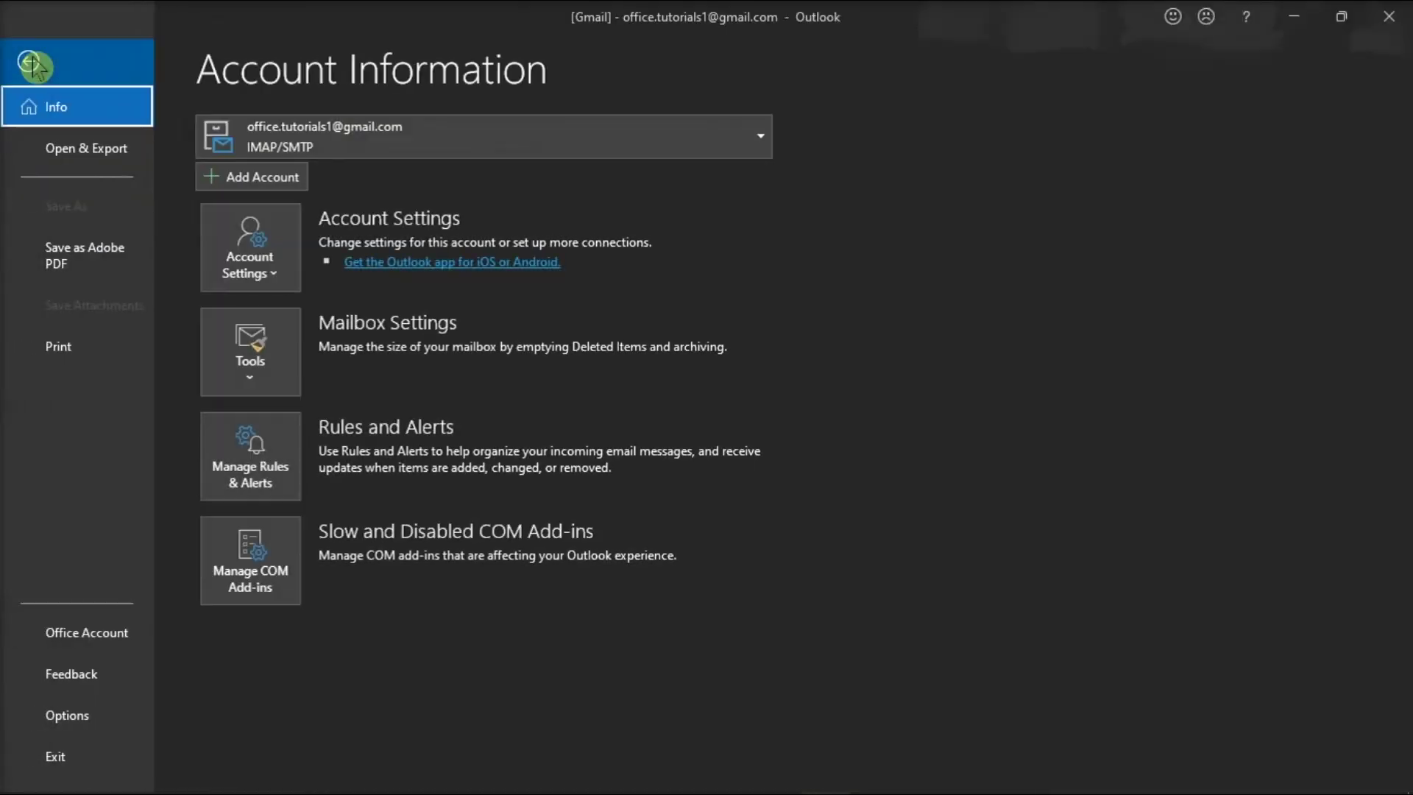
click(66, 718)
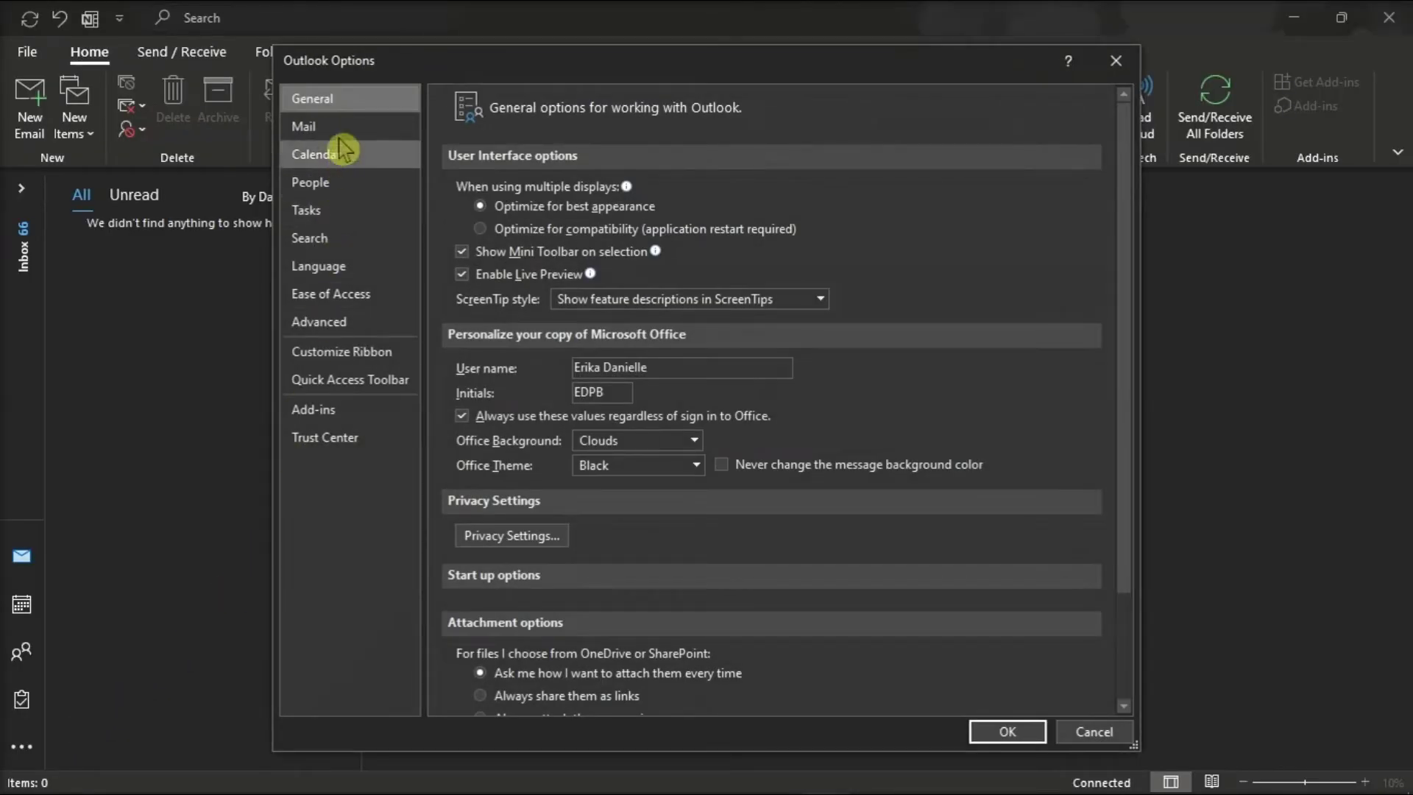
click(344, 138)
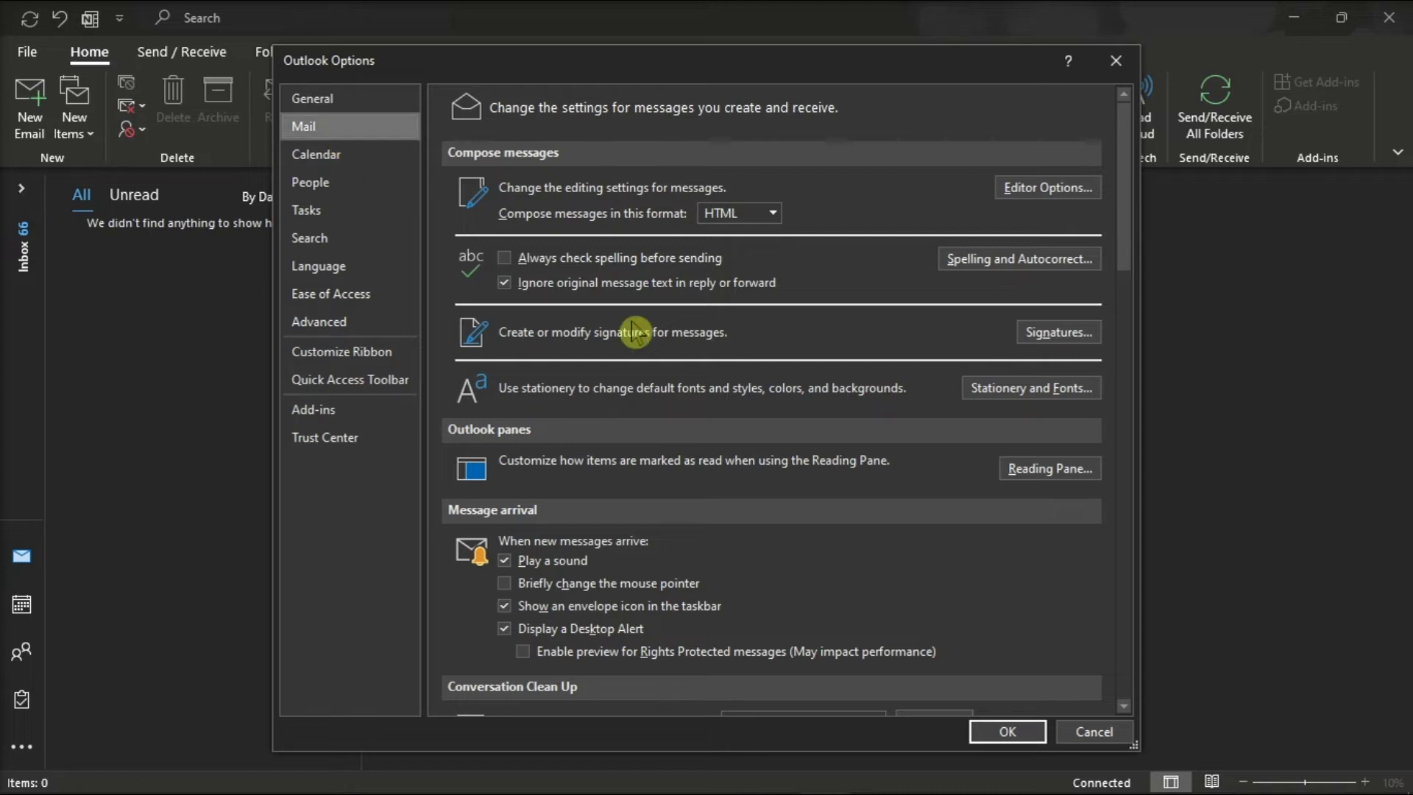
scroll(740, 453, down, 3)
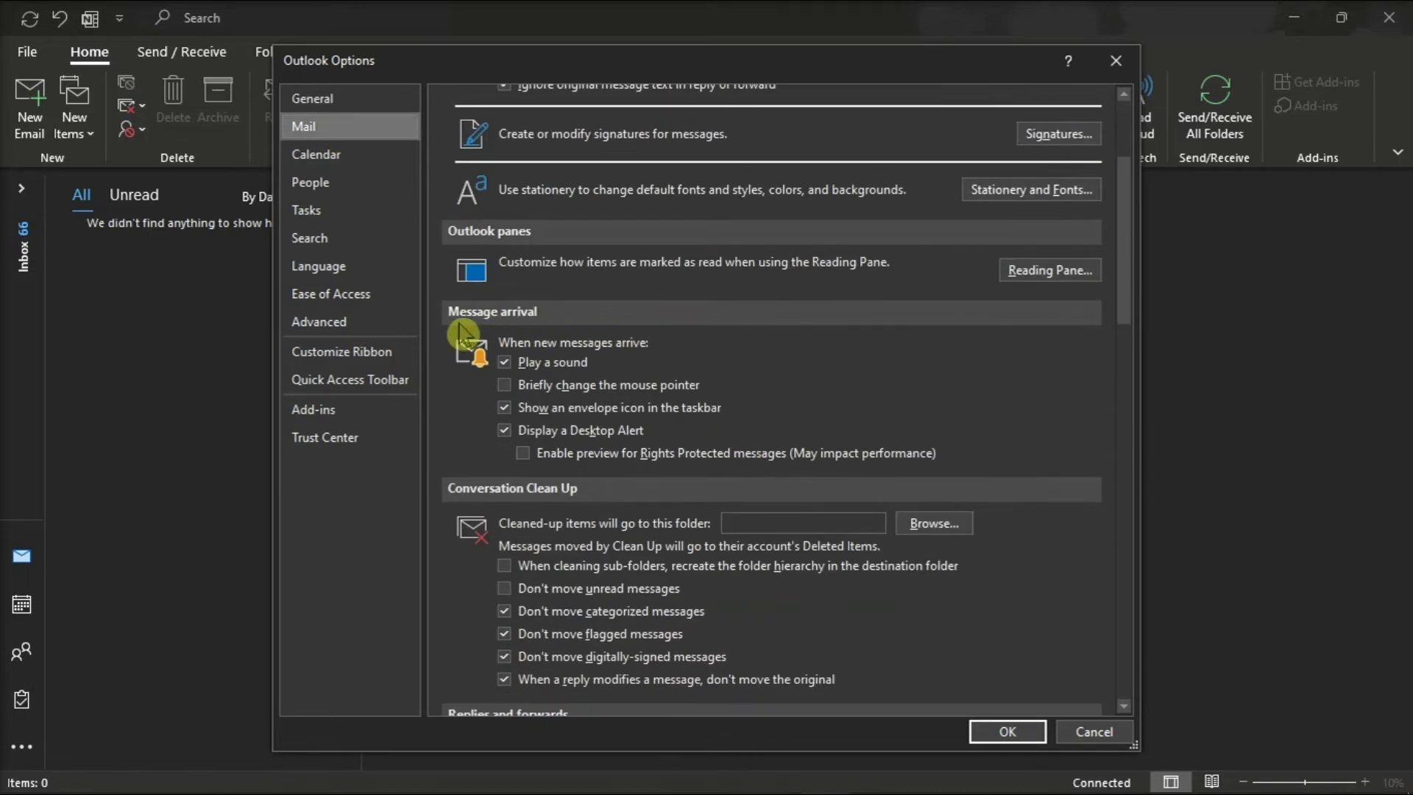
click(504, 363)
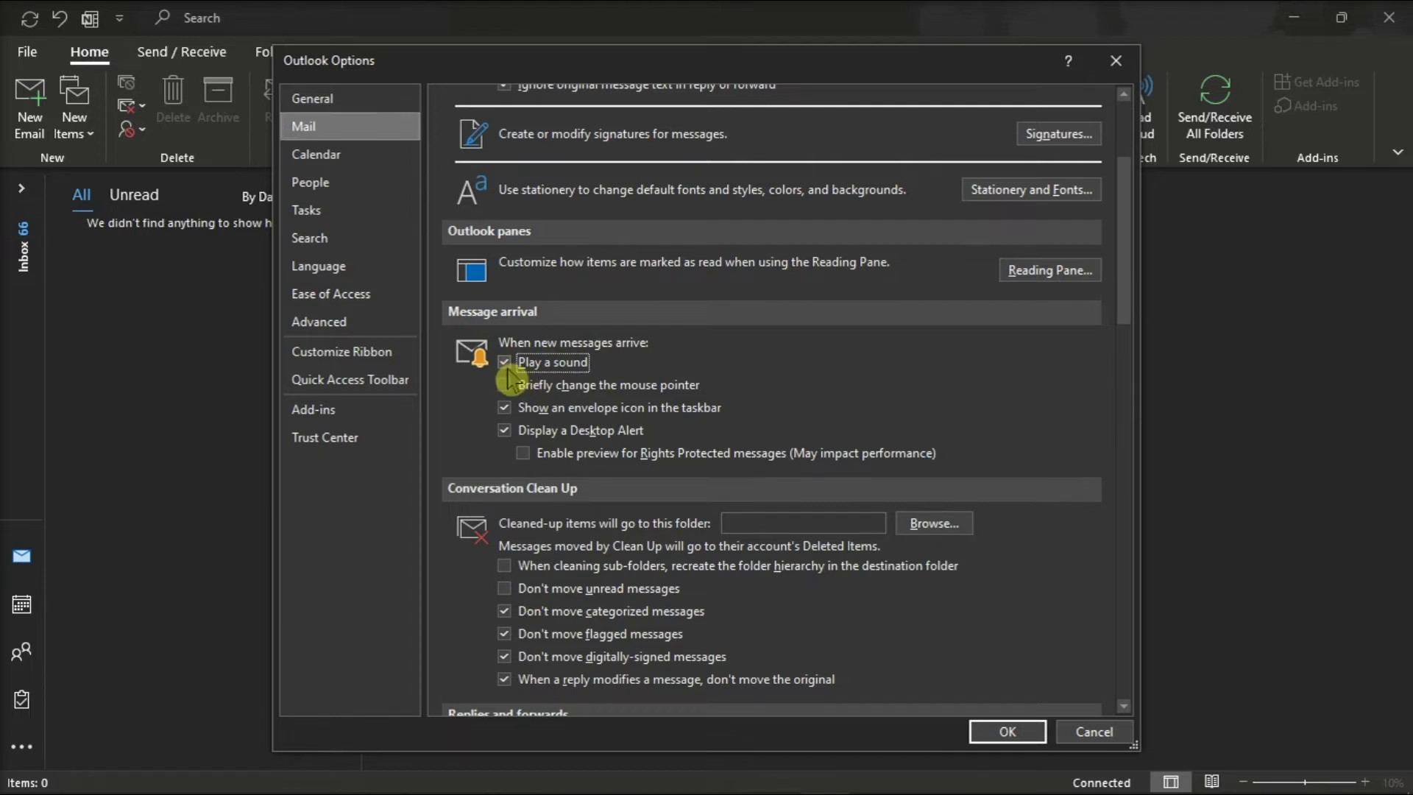
click(1008, 731)
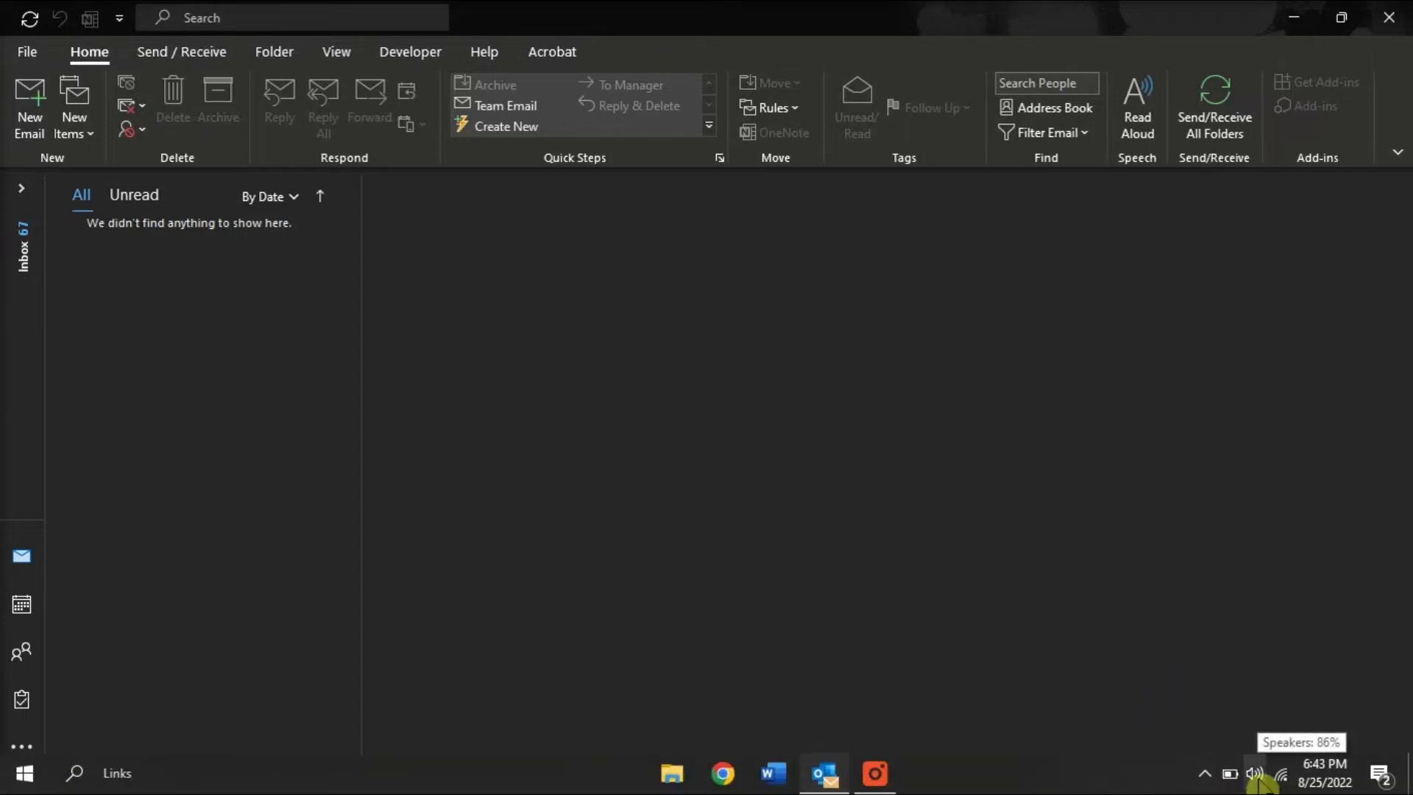
right_click(1257, 773)
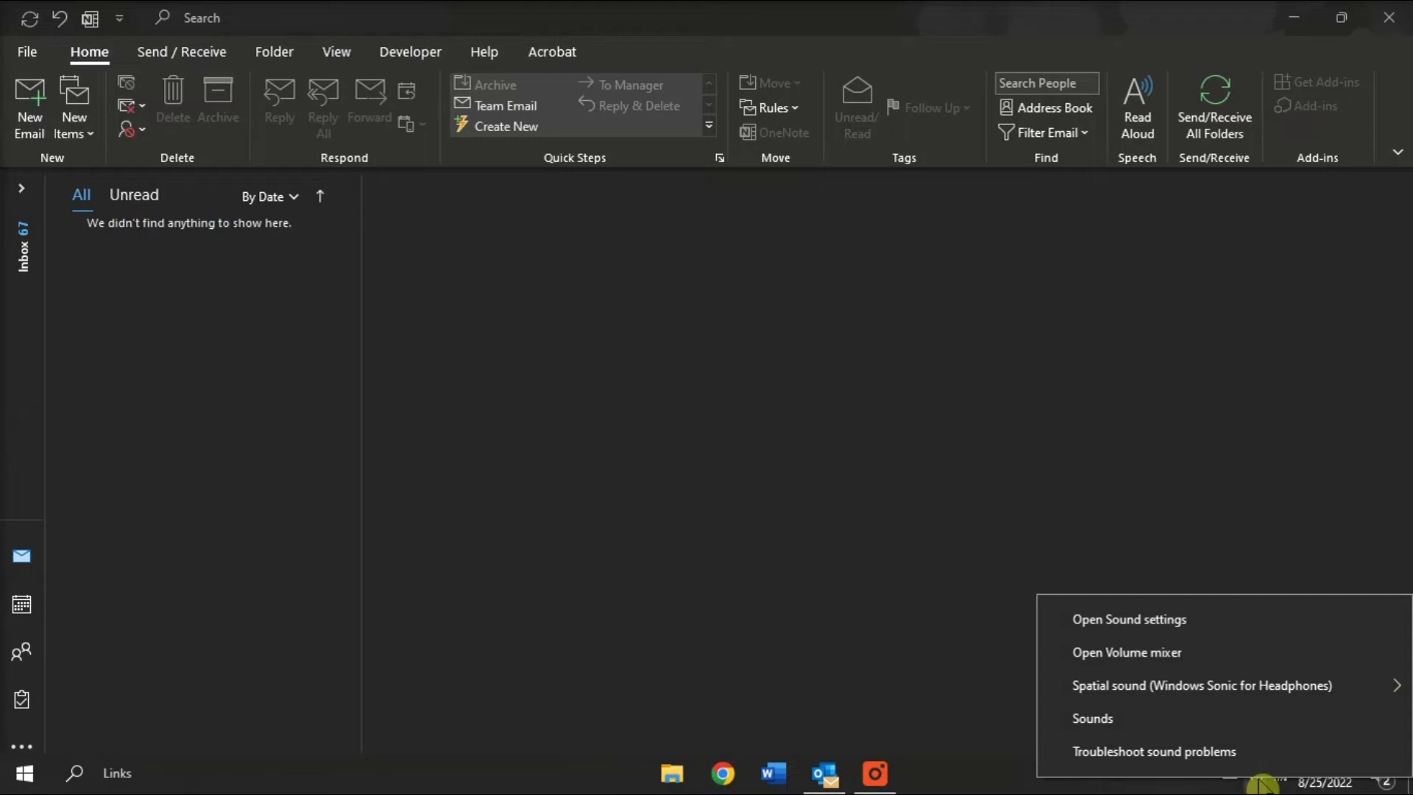
click(1188, 657)
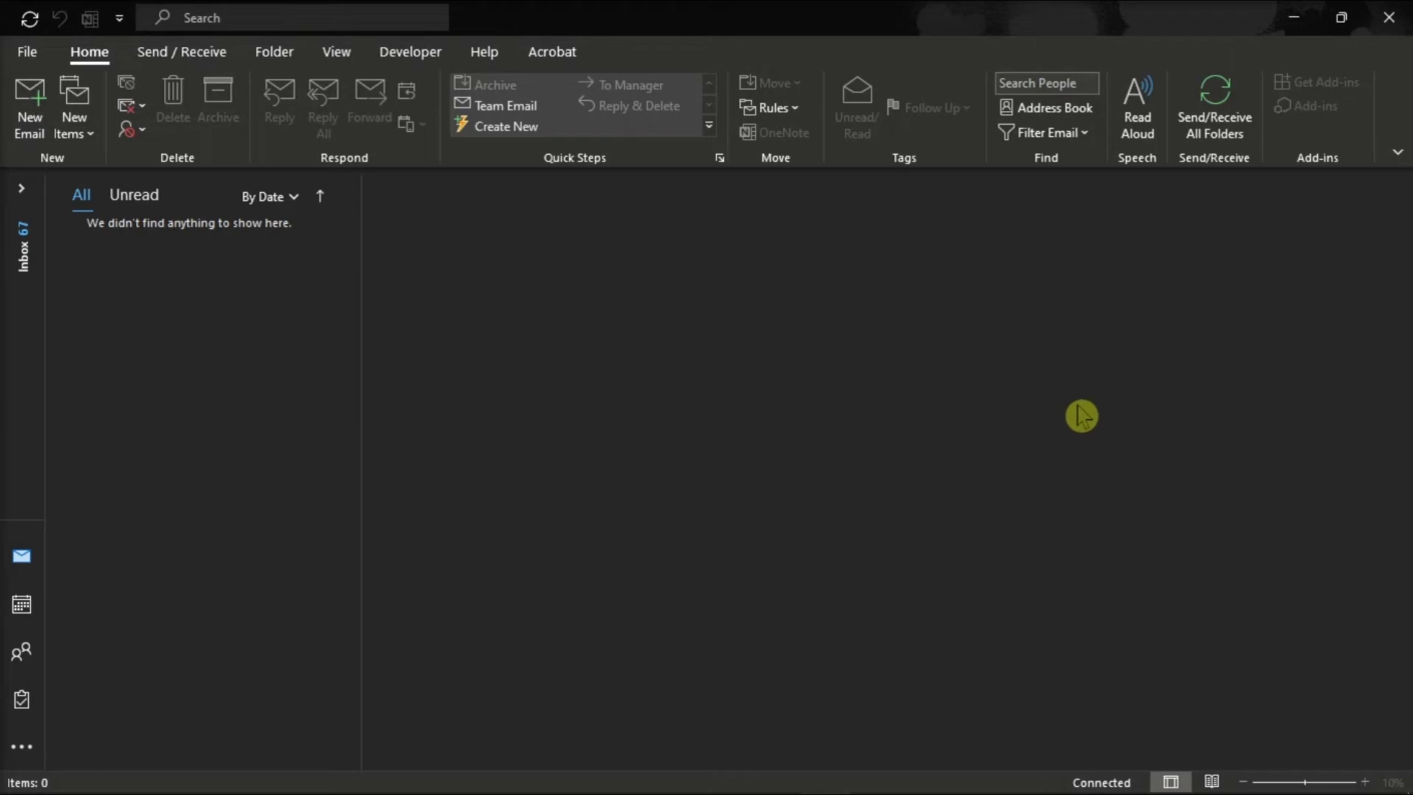
click(777, 108)
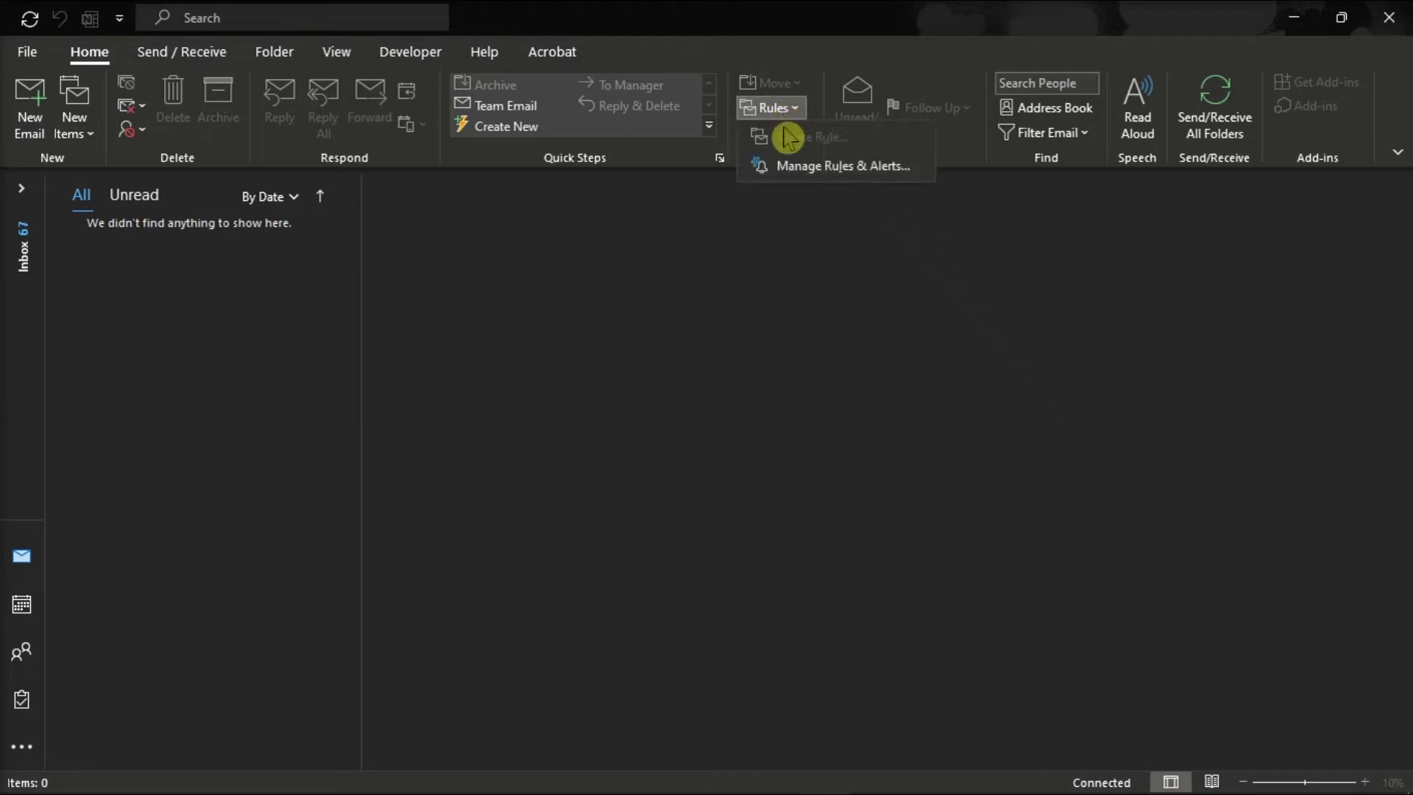
Start a new play-a-sound-on-arrival rule, limited to this computer only
click(839, 166)
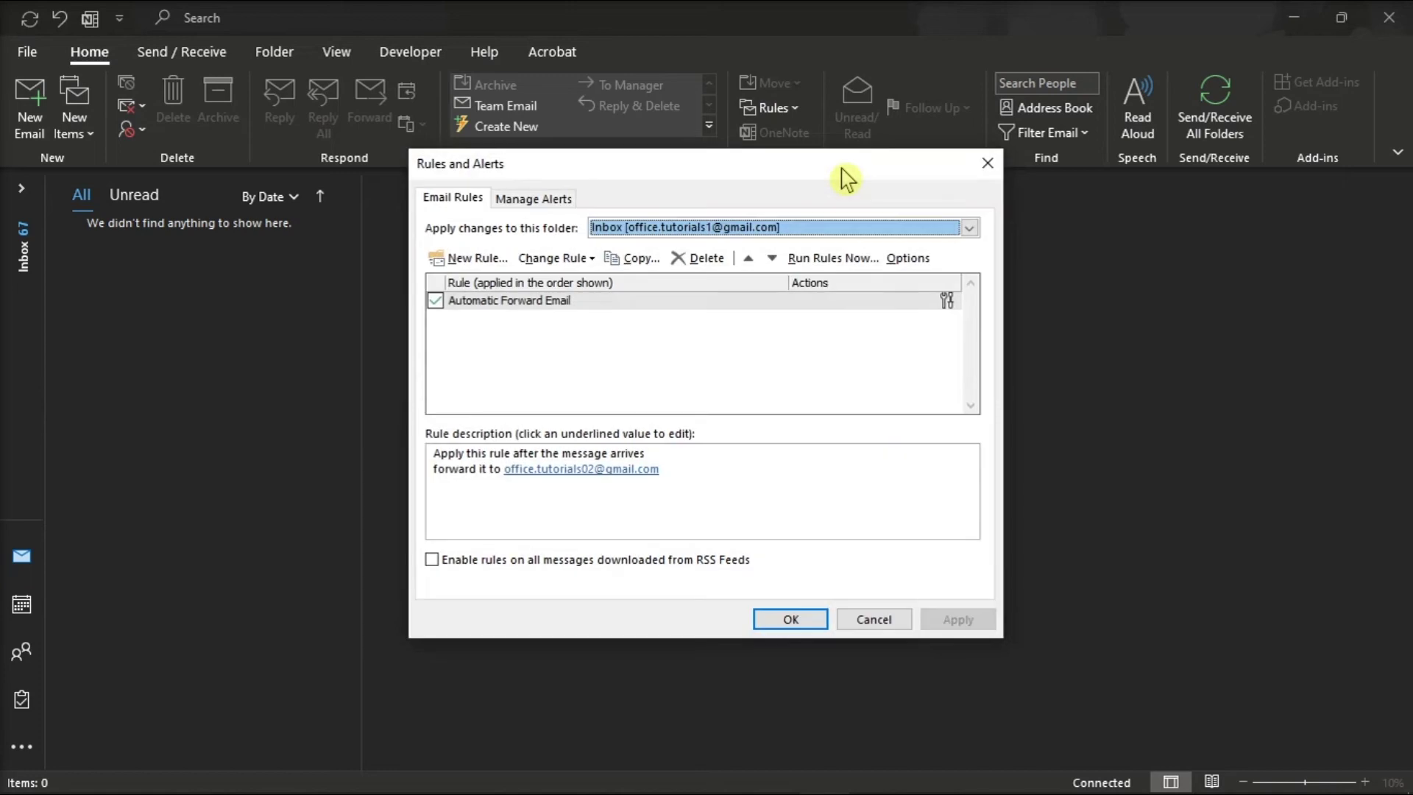
click(472, 257)
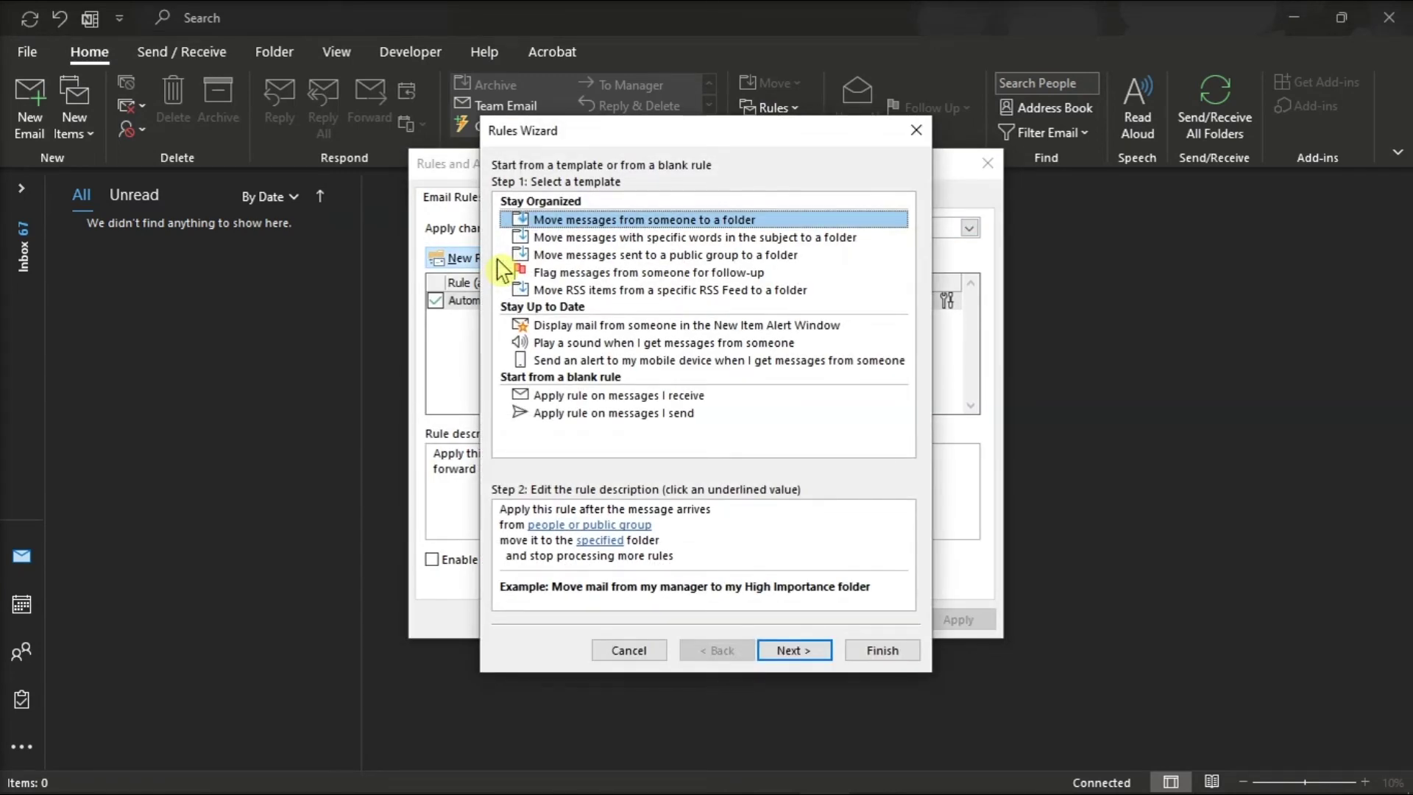
click(585, 342)
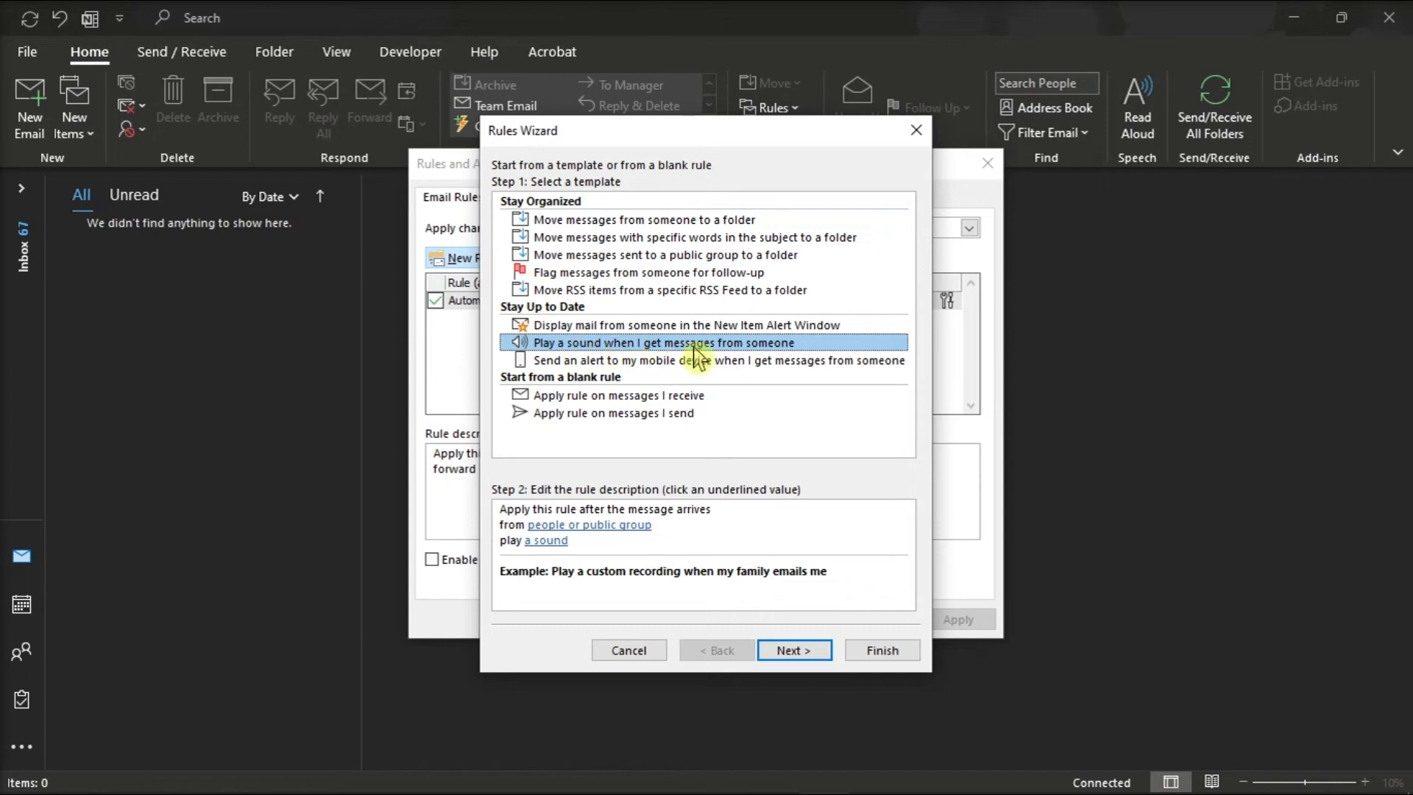
click(794, 651)
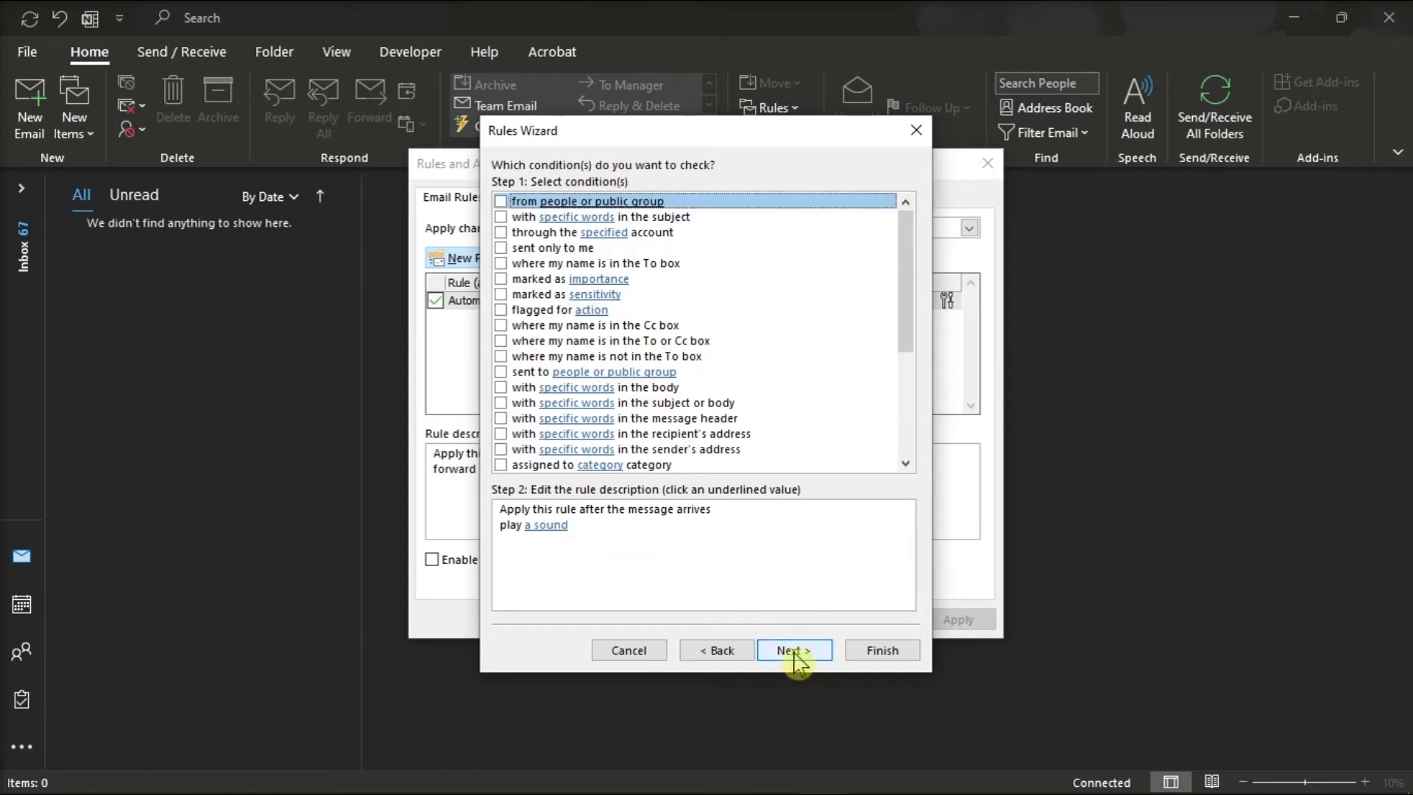
drag(908, 325, 908, 444)
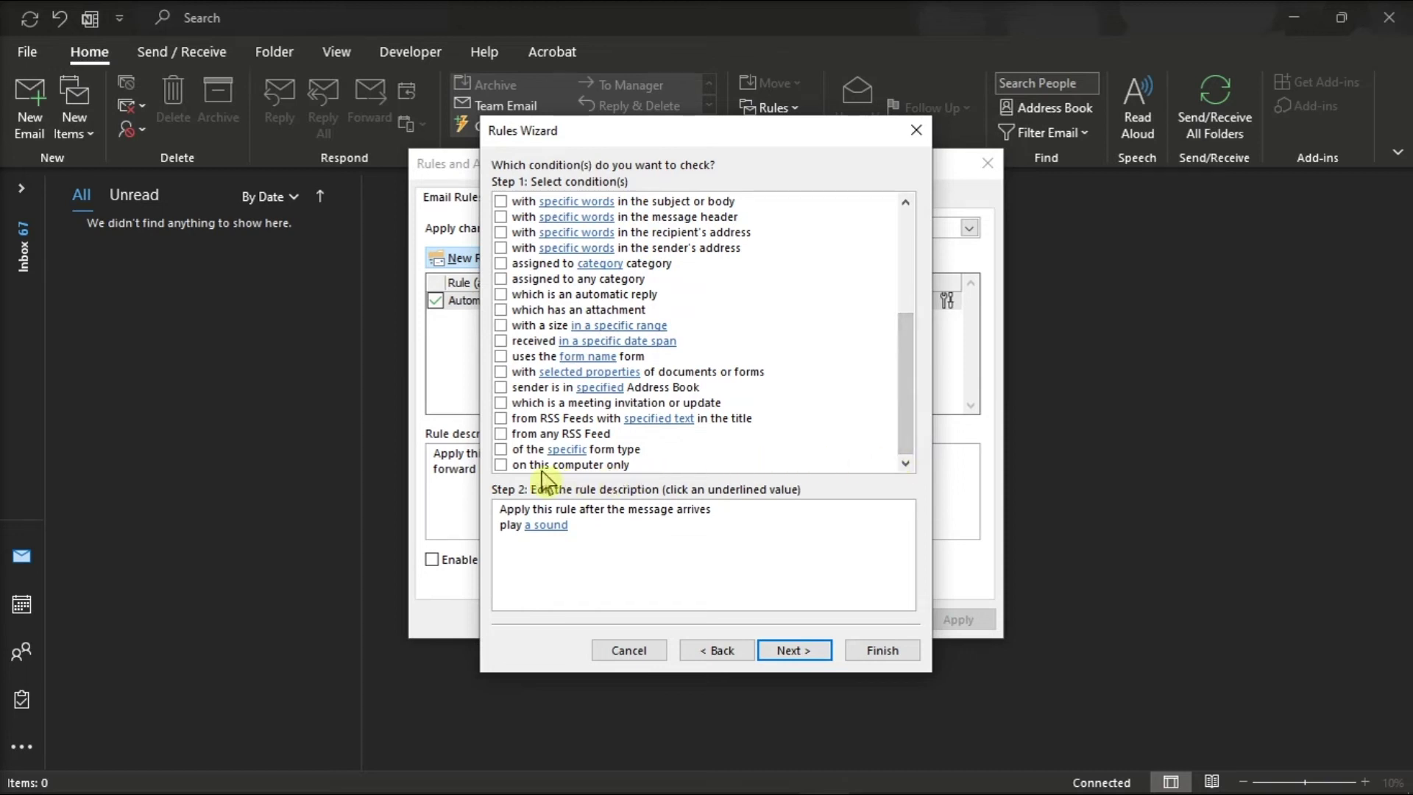
click(499, 464)
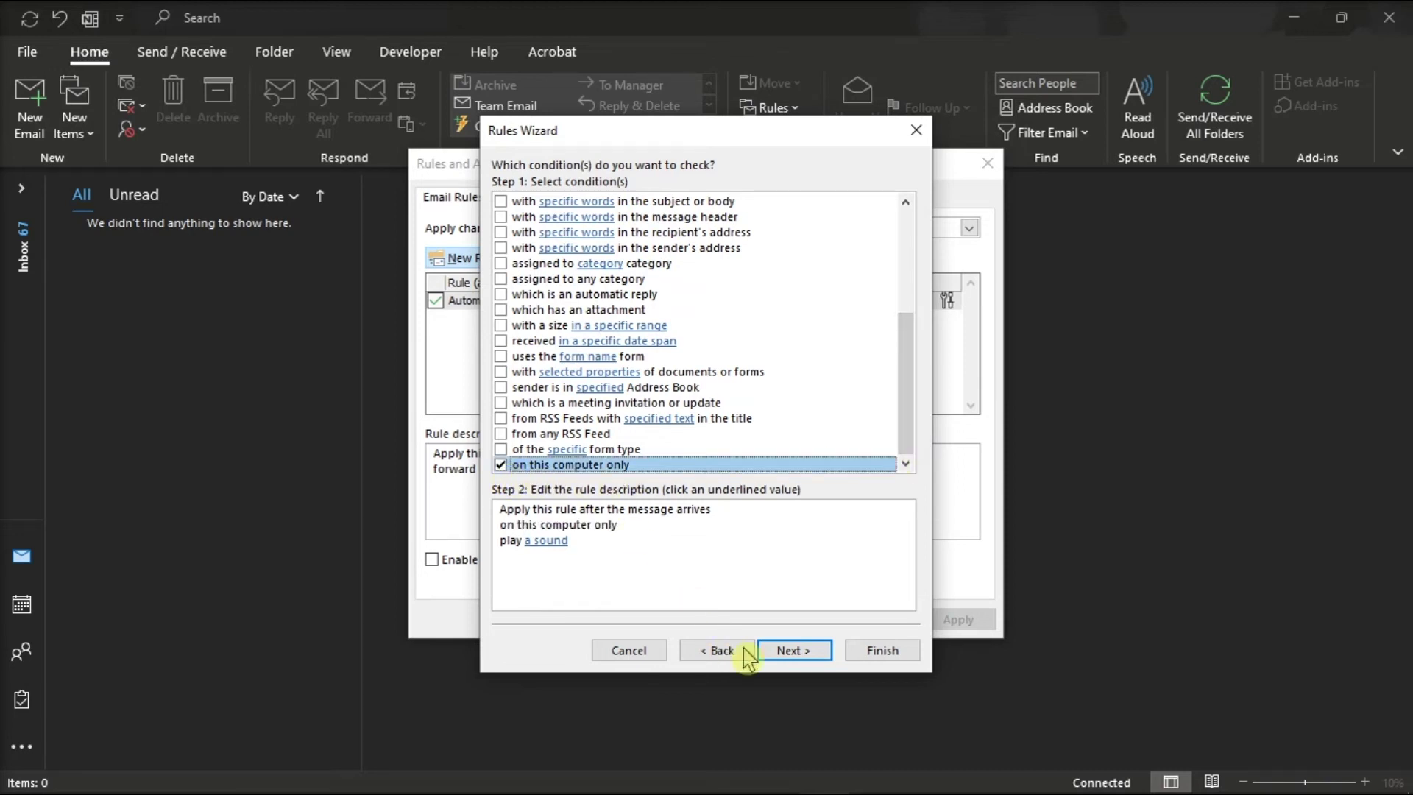
click(794, 650)
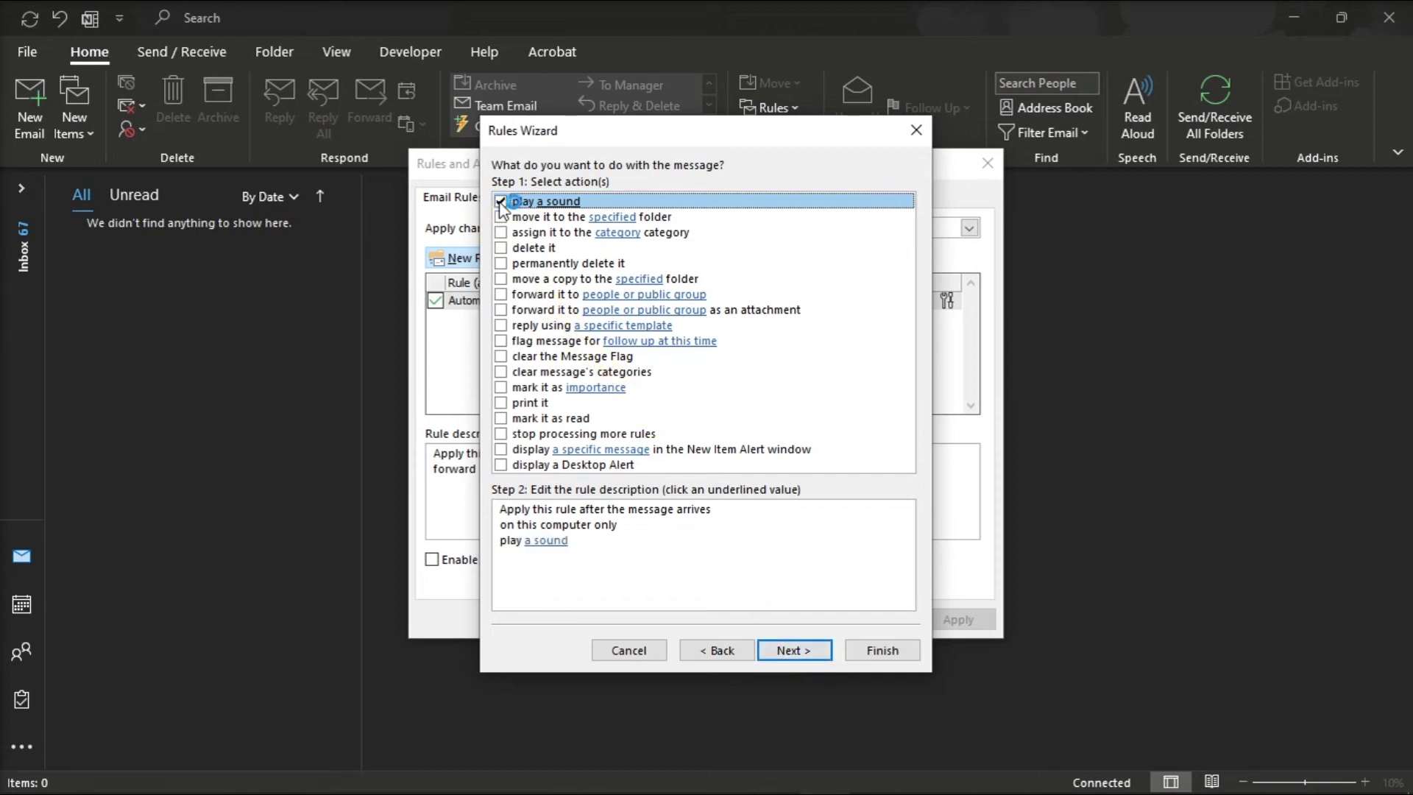
Set the rule's sound to Ring01.wav, skip exceptions, and finish the rule
click(549, 541)
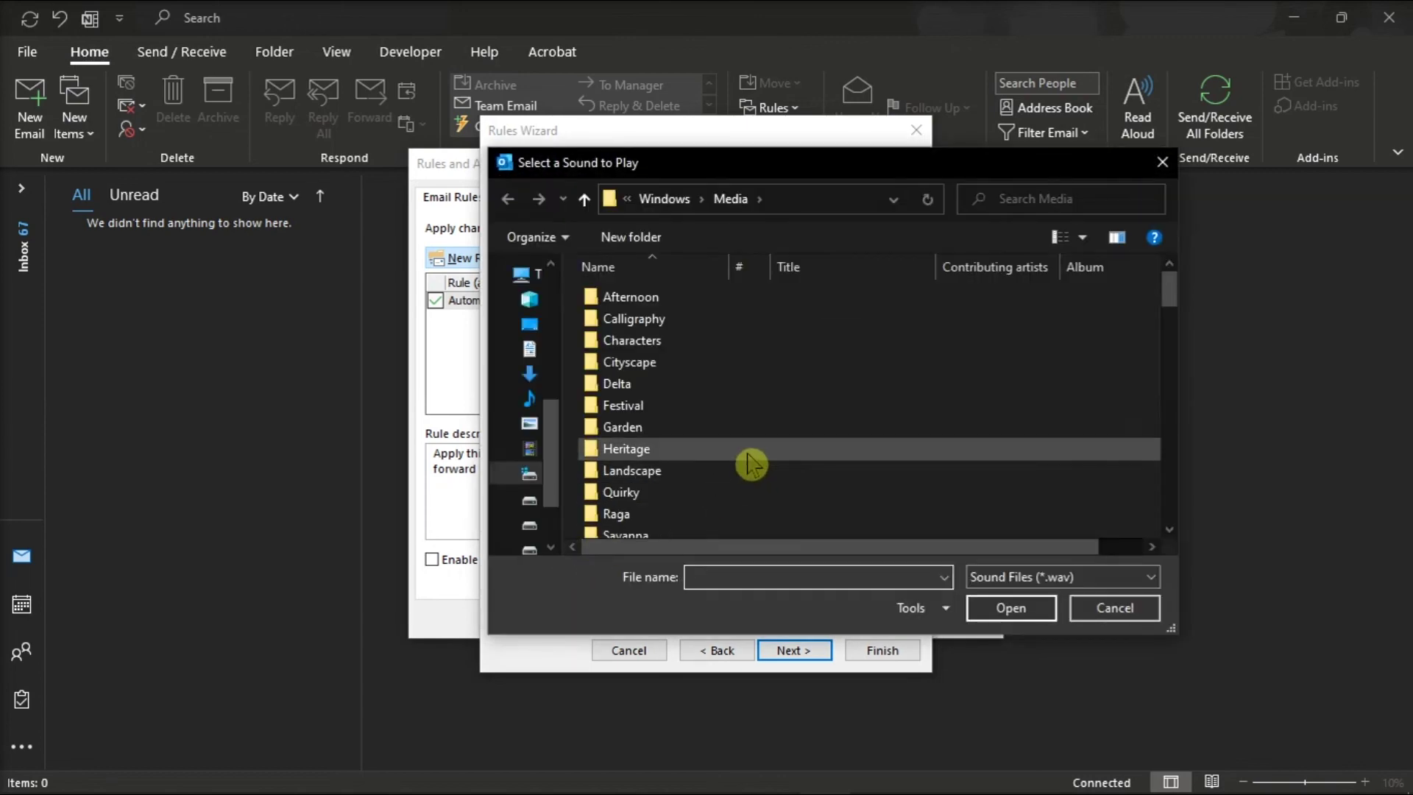
scroll(751, 464, down, 5)
scroll(750, 465, down, 3)
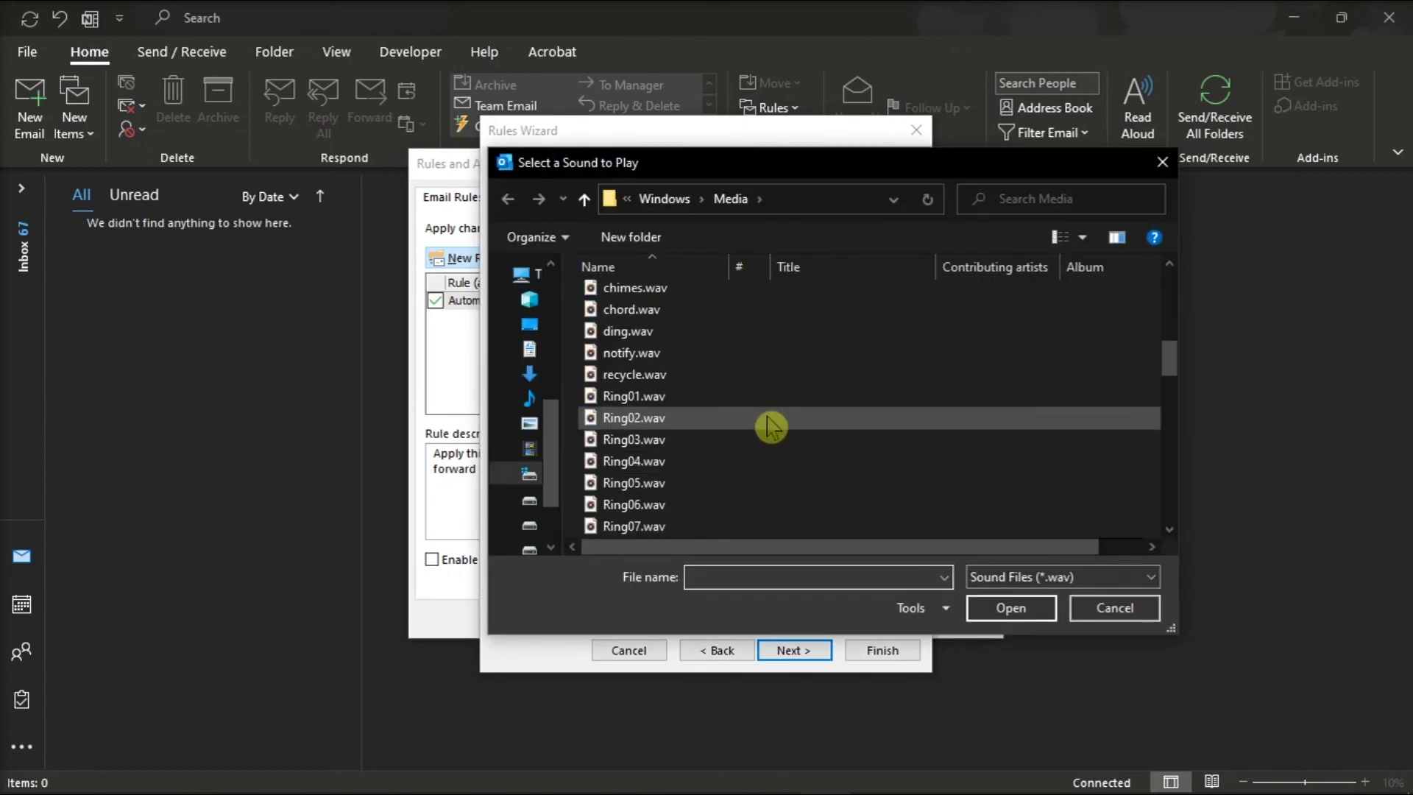
double_click(783, 406)
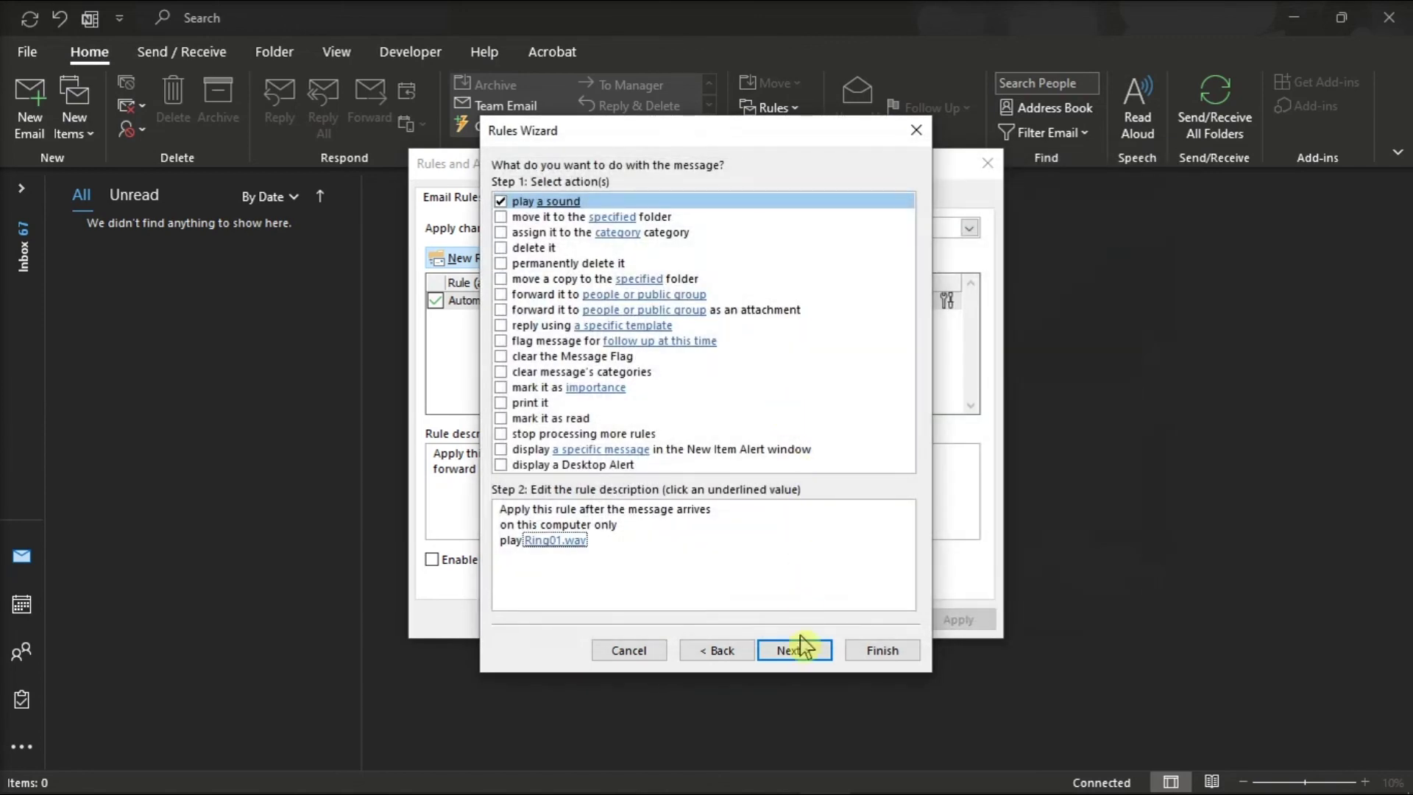
click(793, 651)
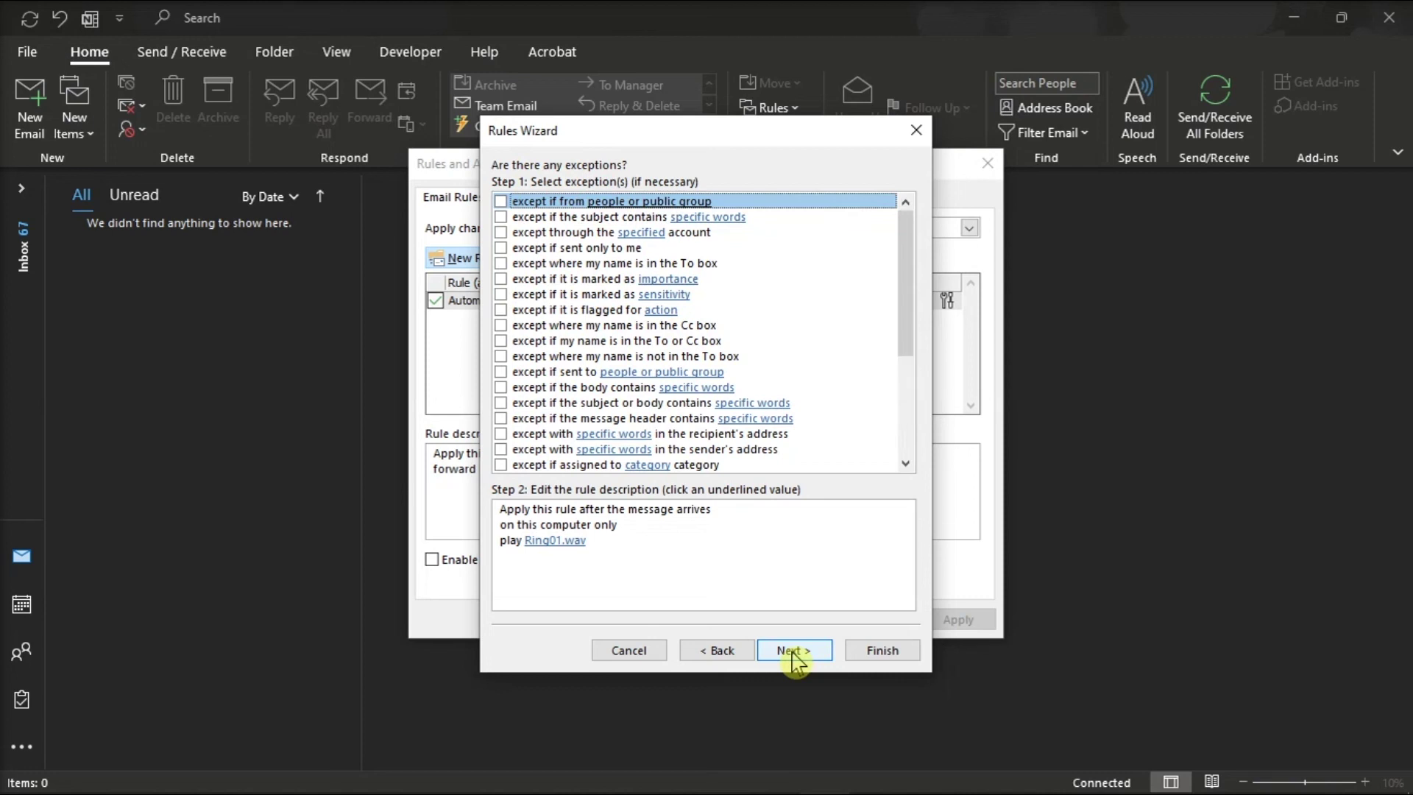
click(794, 650)
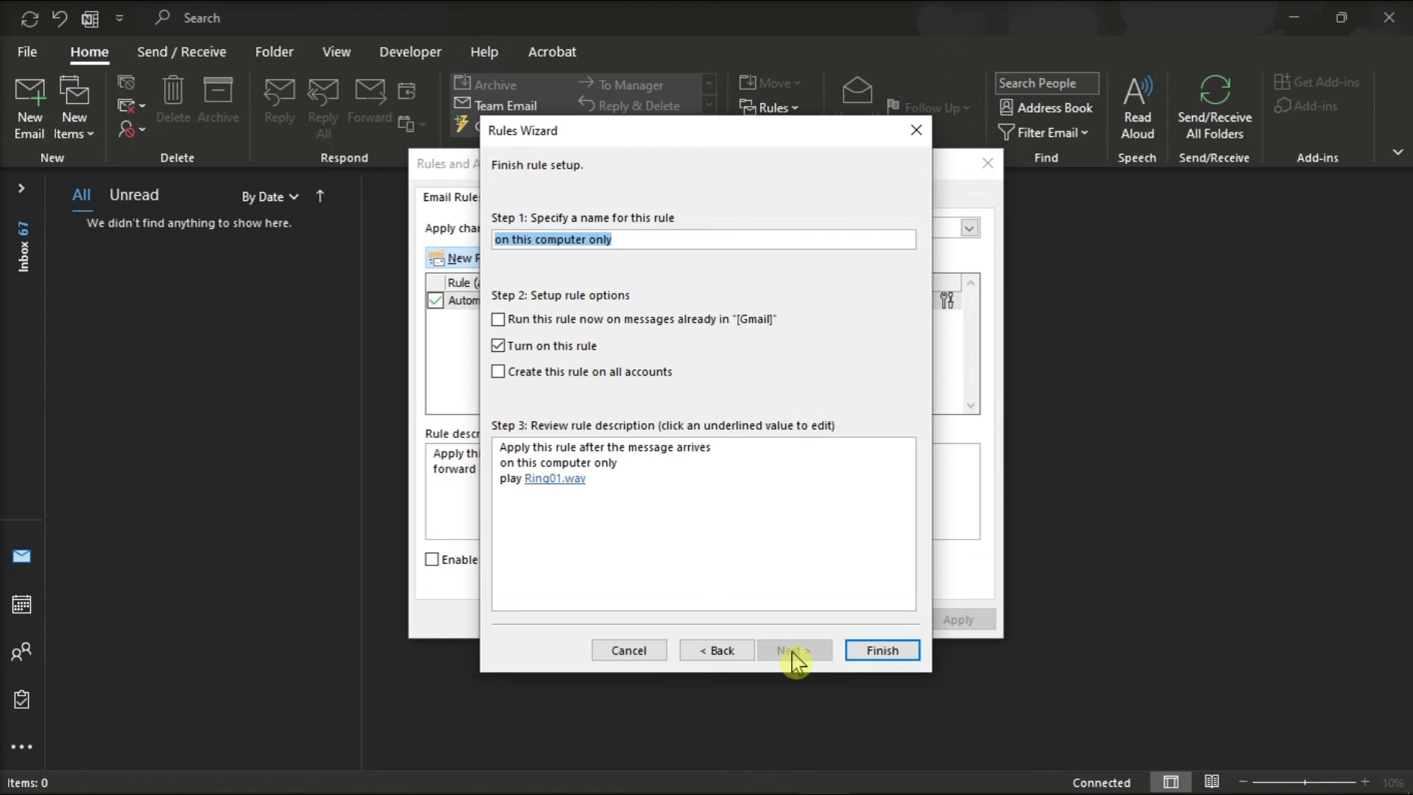
click(901, 659)
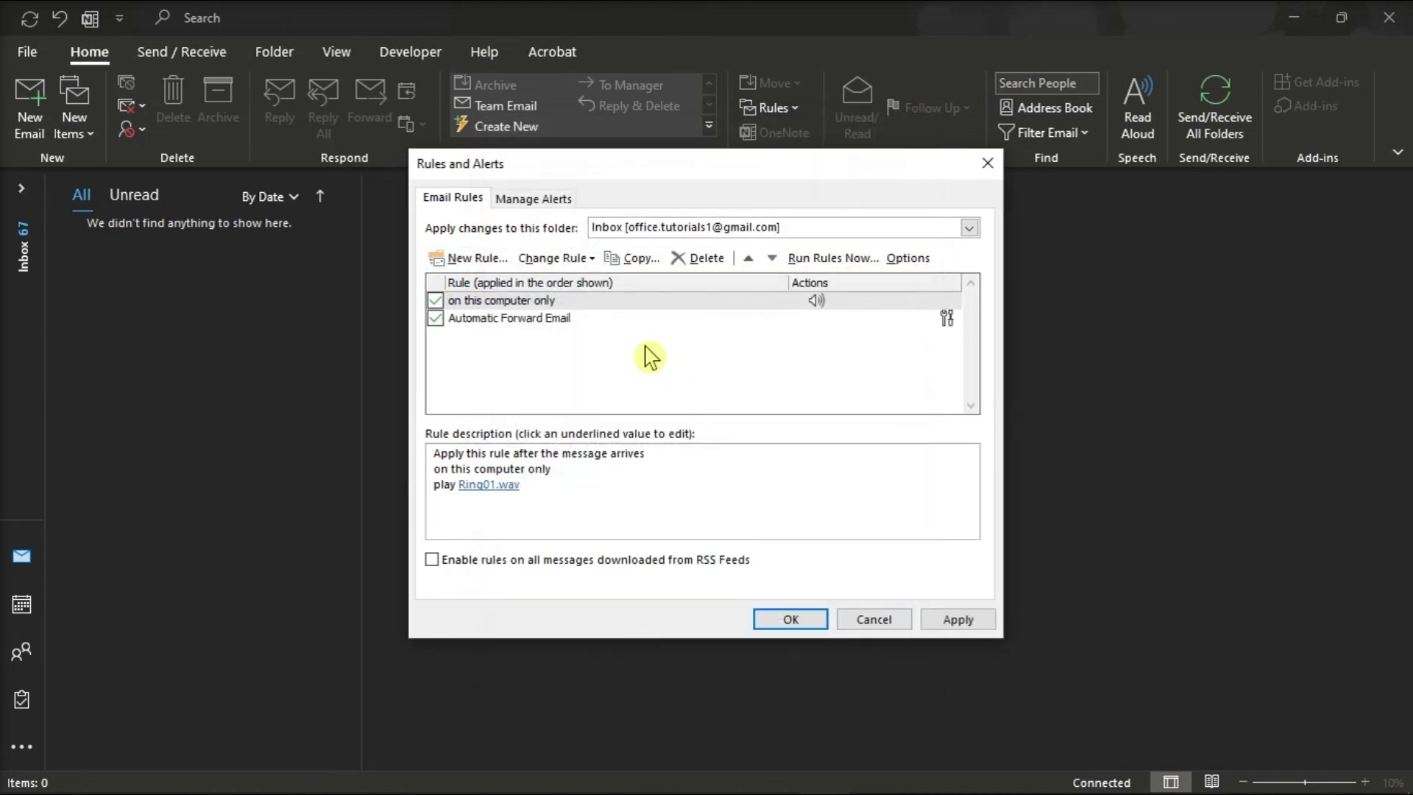